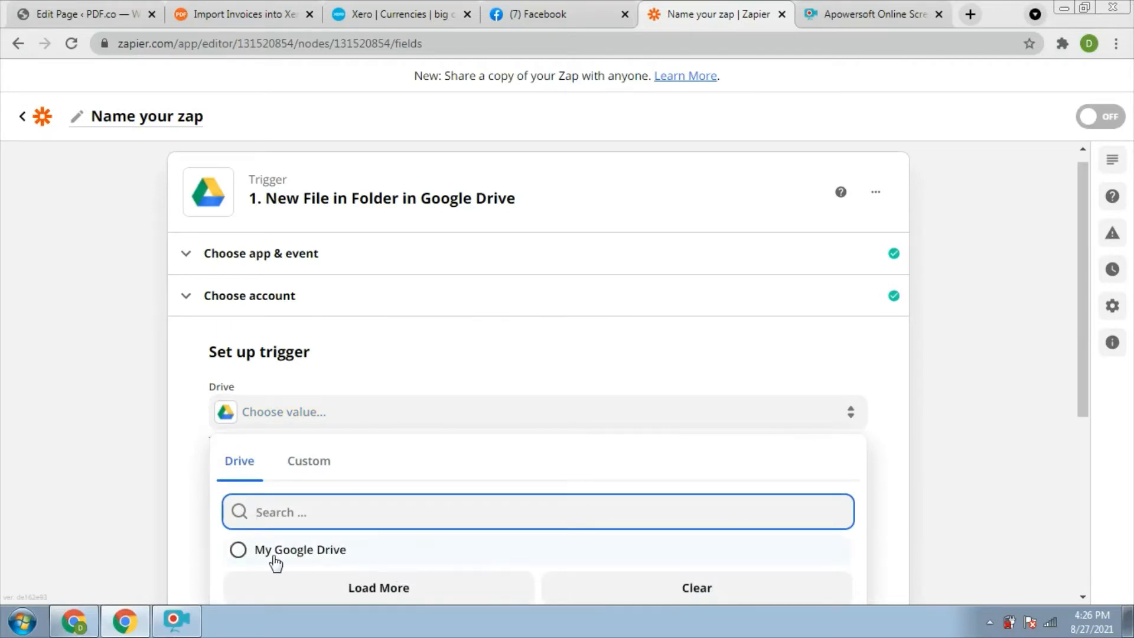
Set the Google Drive trigger to watch folder 3 in My Google Drive.
click(238, 550)
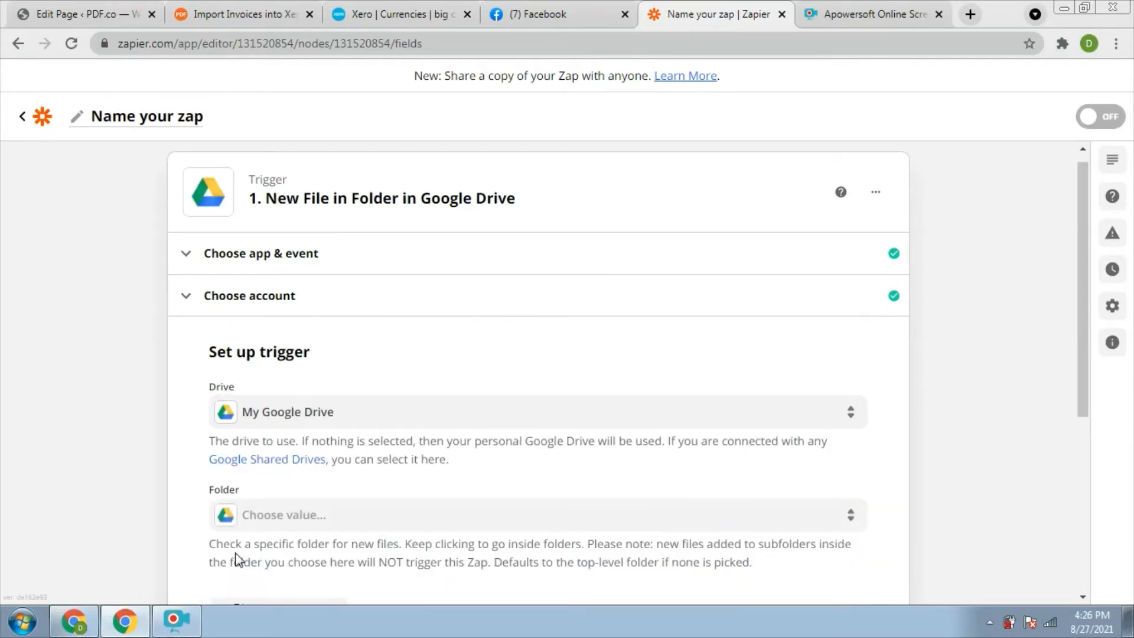
click(276, 517)
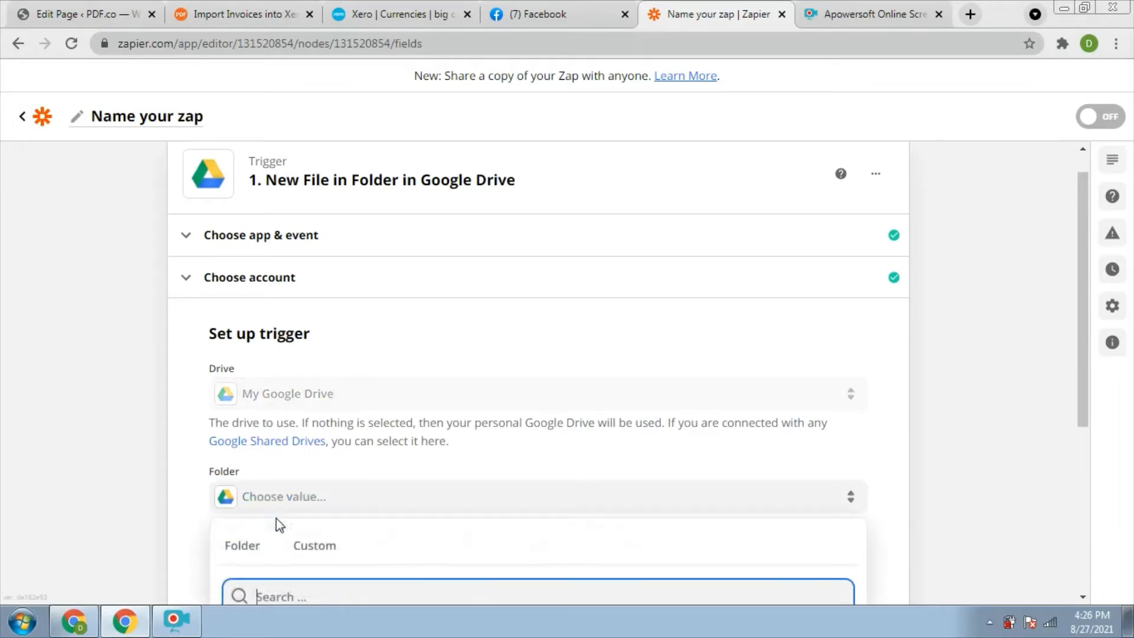
drag(1082, 256, 1075, 344)
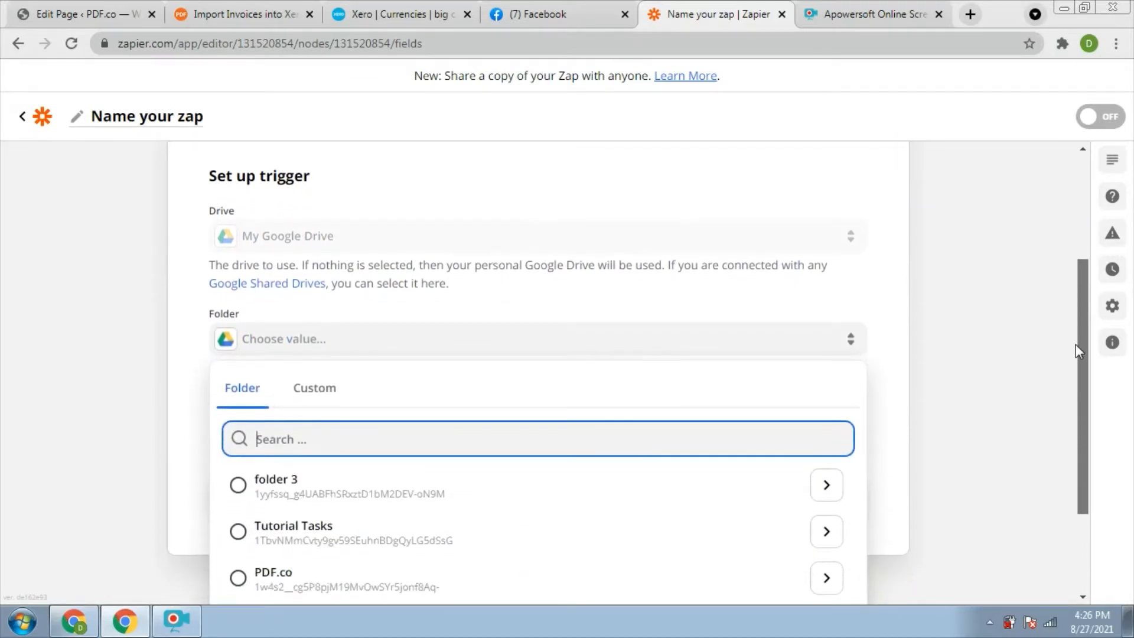
click(244, 488)
Test the trigger and accept the sample file Invoice (1).pdf it finds.
click(506, 495)
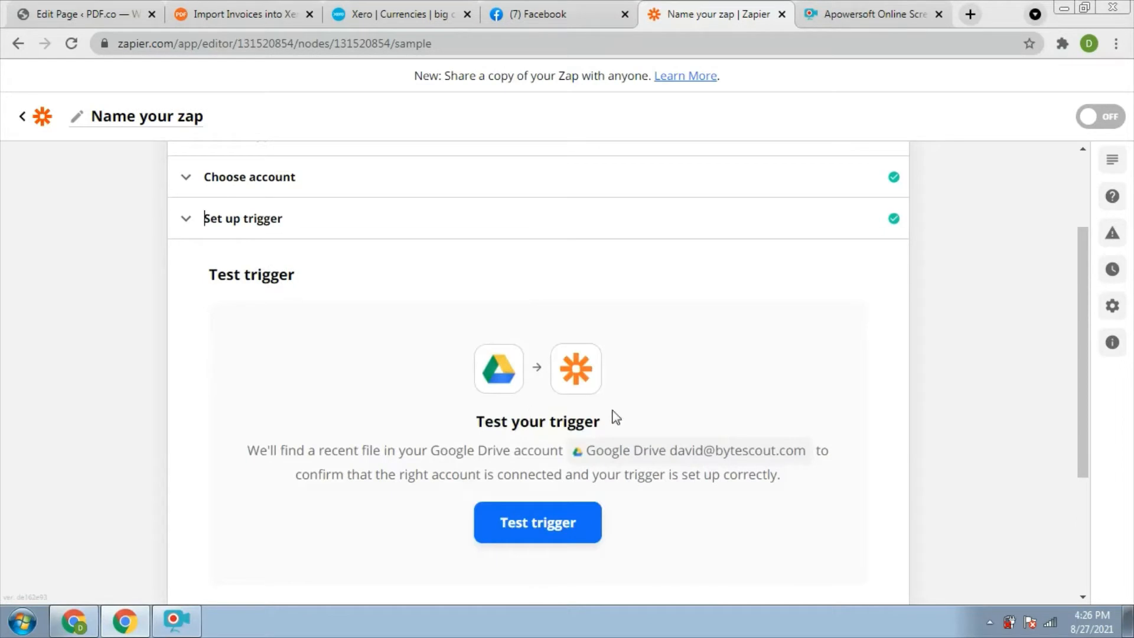
click(539, 517)
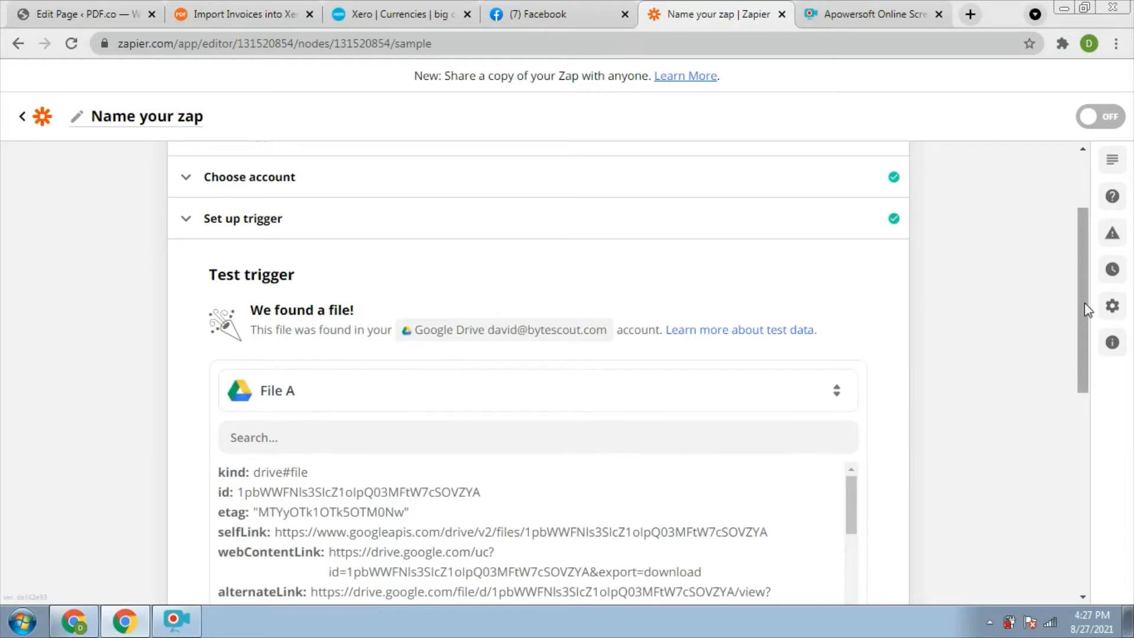
drag(1082, 307, 1078, 458)
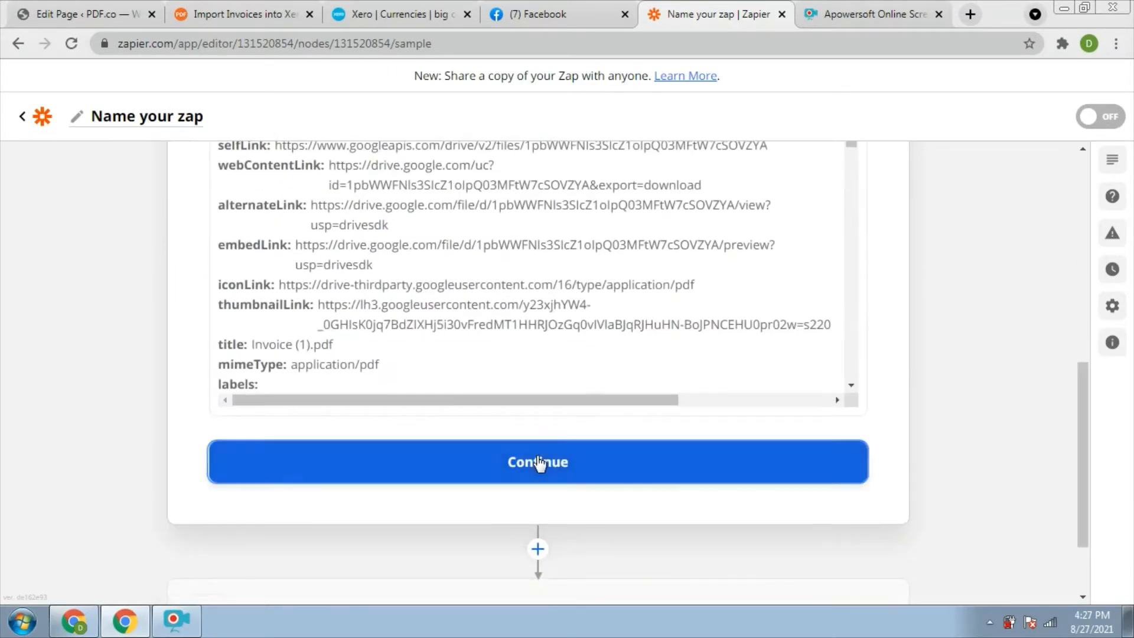
click(537, 463)
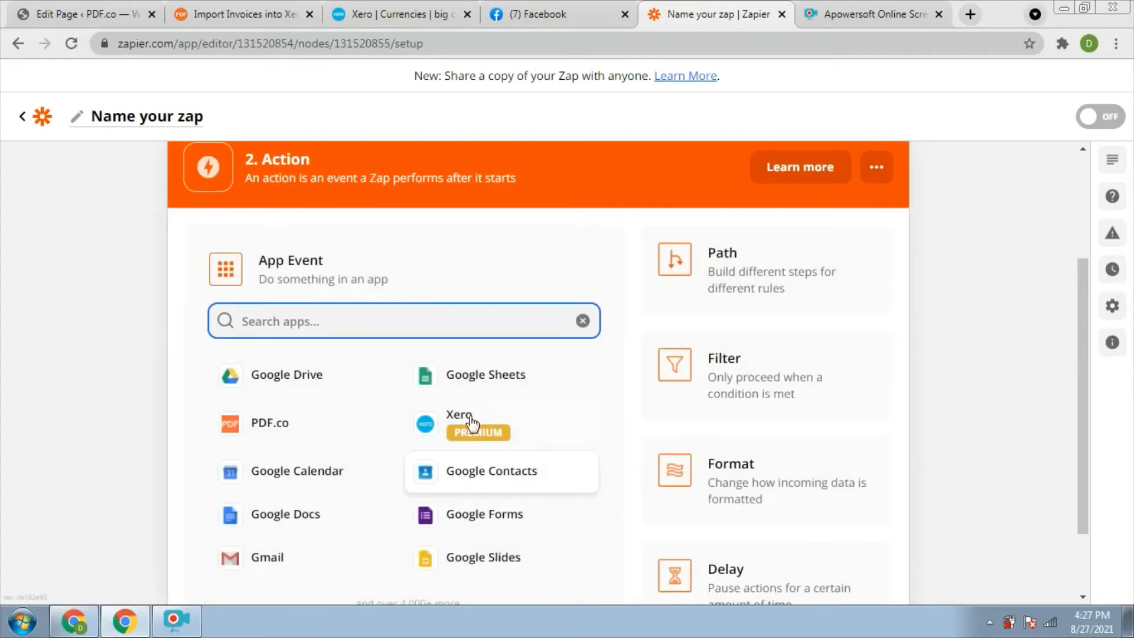
Make step 2 a PDF.co action with the Document Parser event.
click(272, 430)
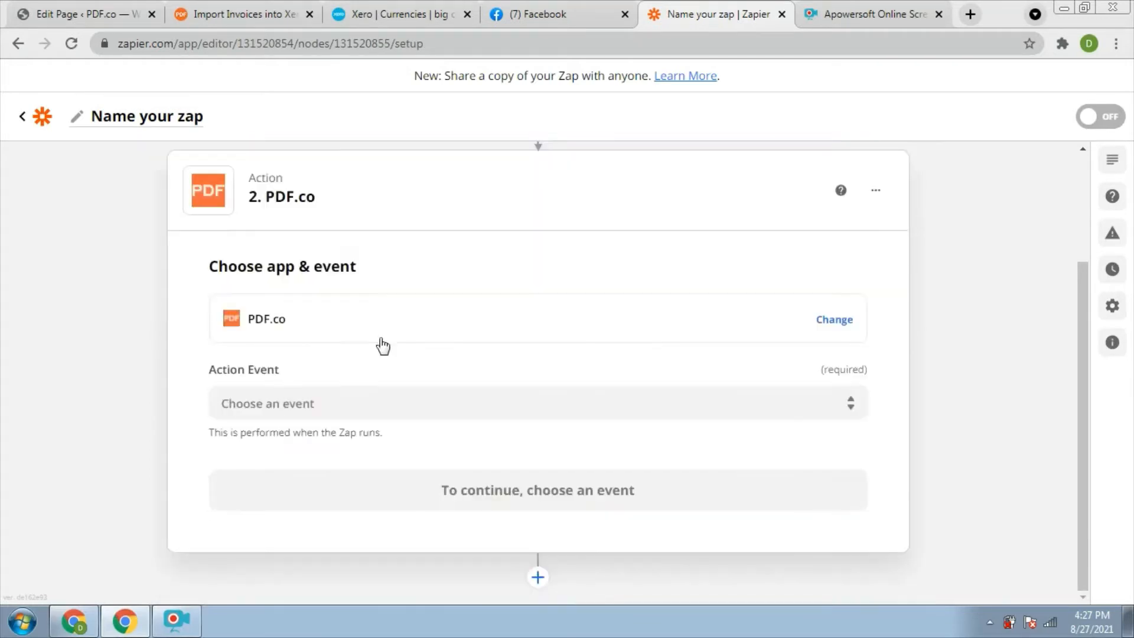
click(401, 407)
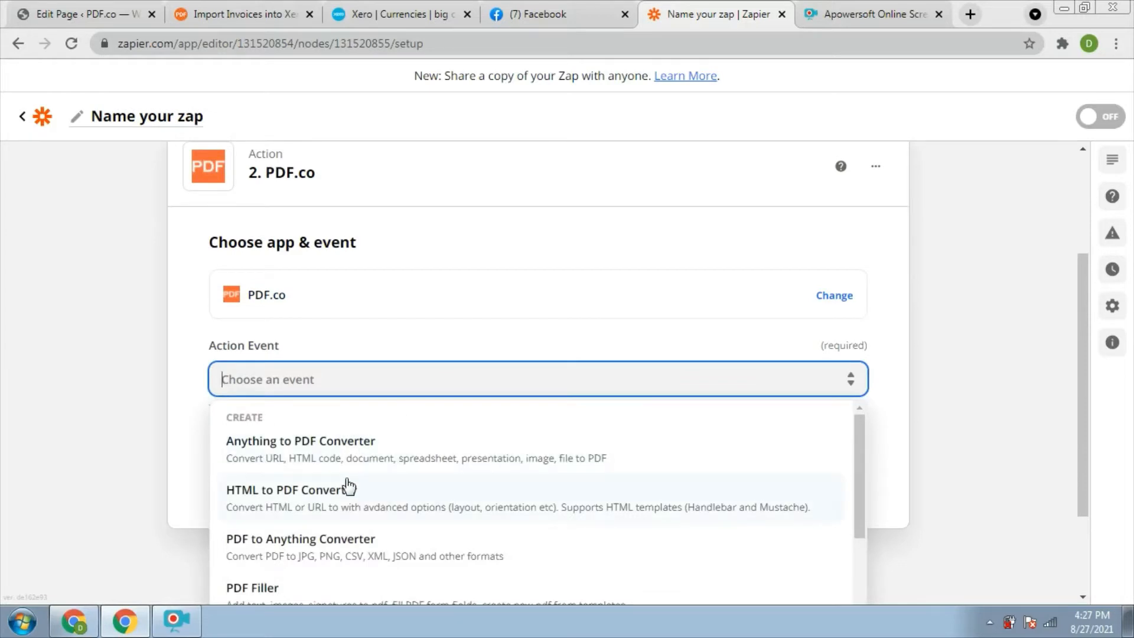
scroll(855, 467, down, 2)
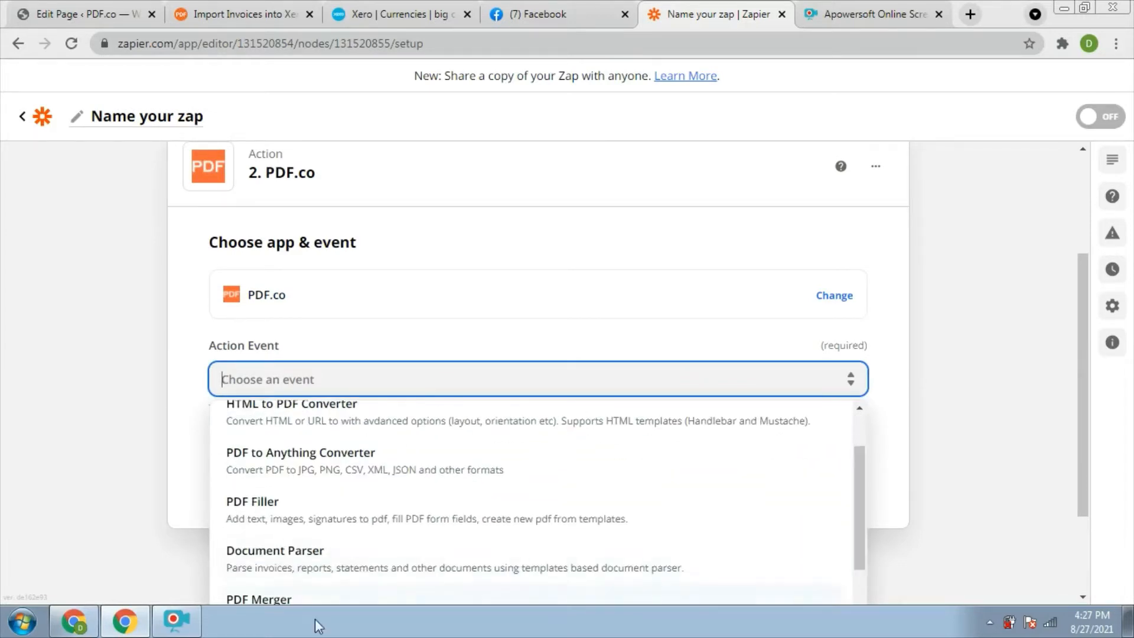
click(303, 552)
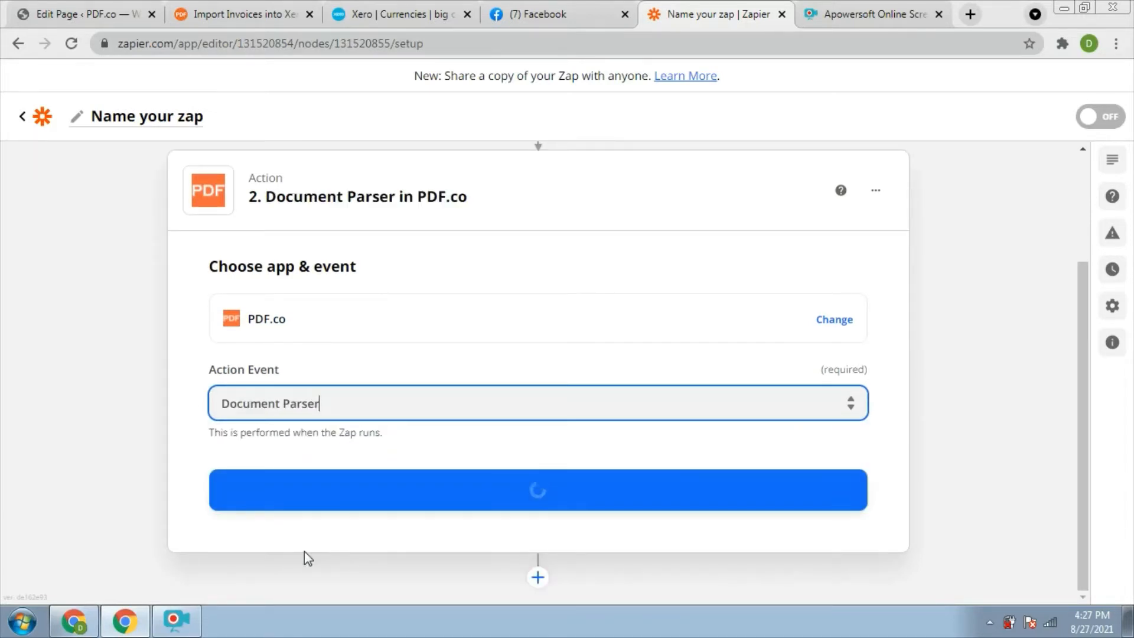
click(569, 491)
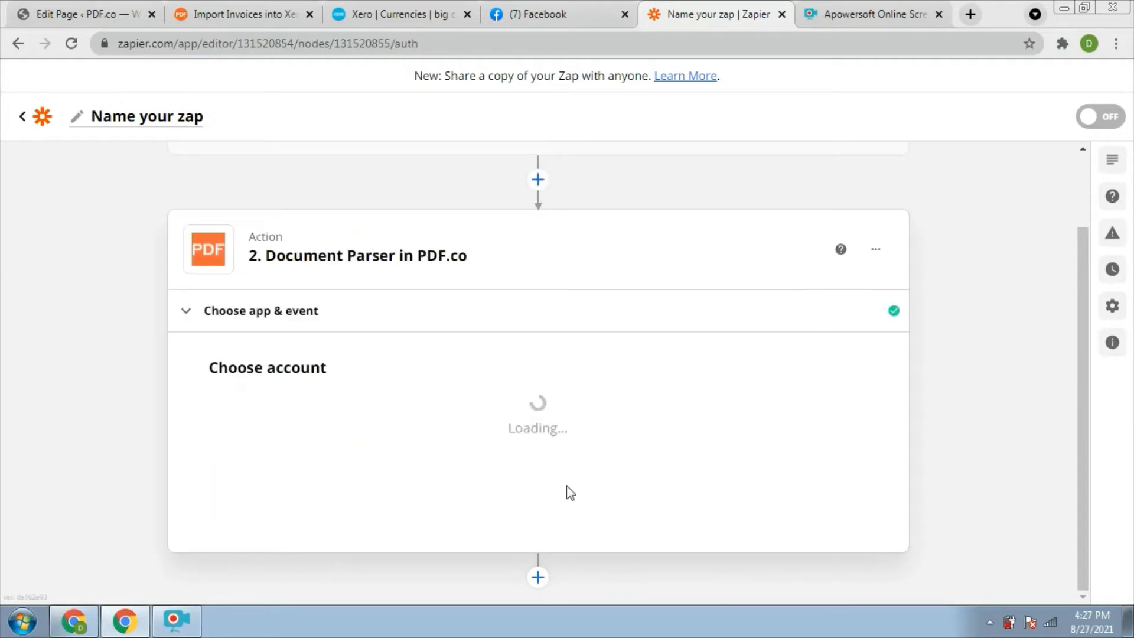
Connect the PDF.co account and continue to the action setup.
click(355, 422)
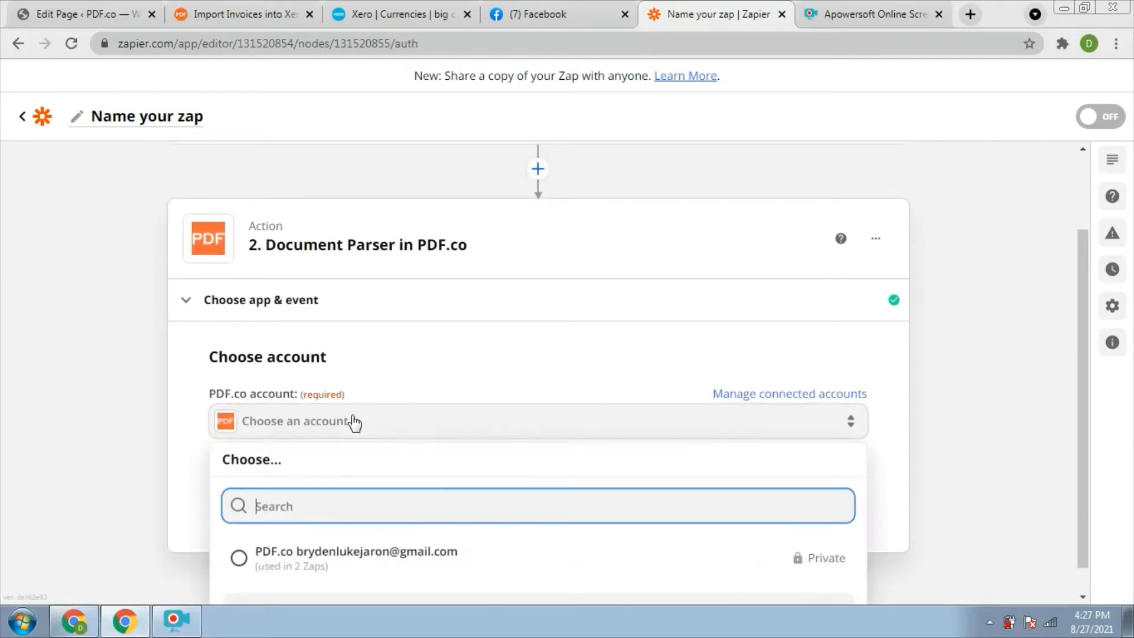
click(324, 568)
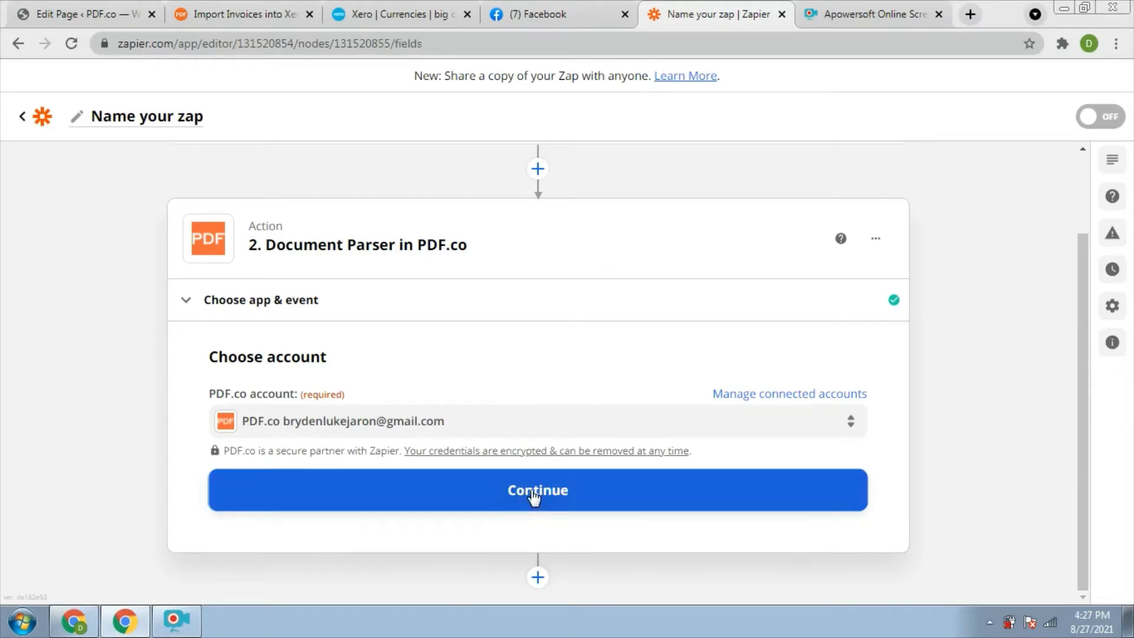
click(533, 492)
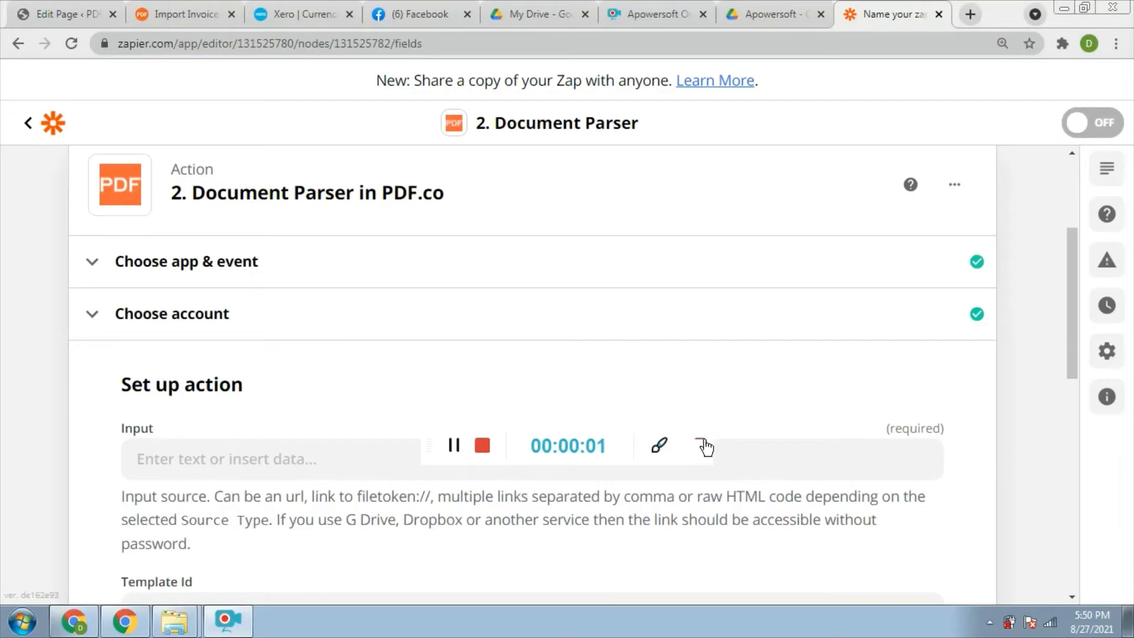
Paste the Google Drive file link into the Document Parser Input, keeping Template Id 1.
click(703, 444)
click(592, 463)
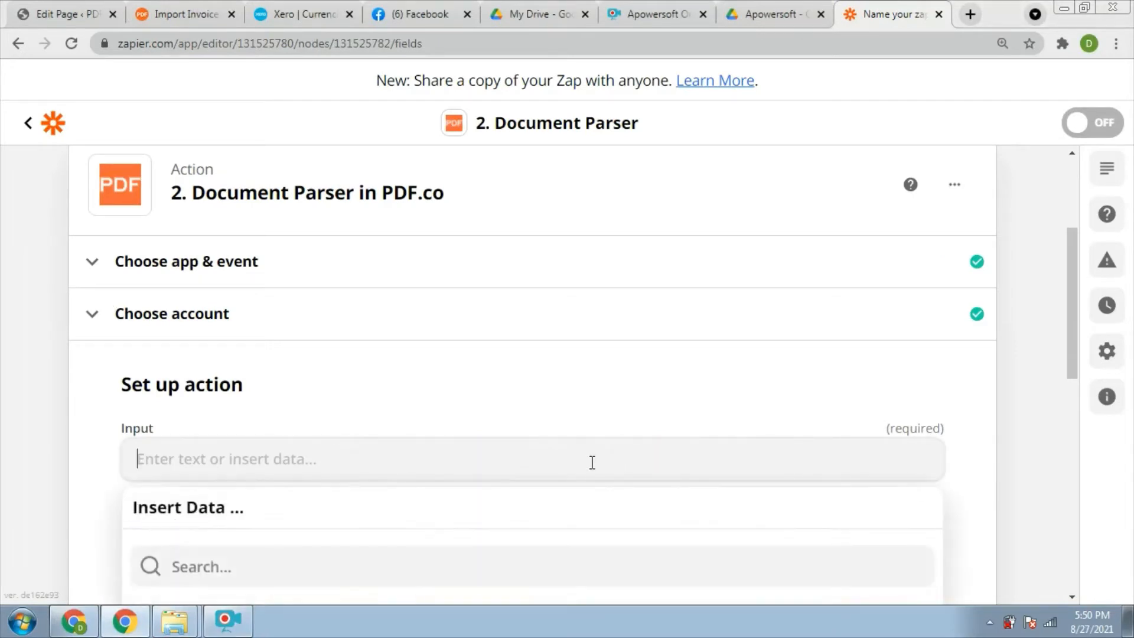
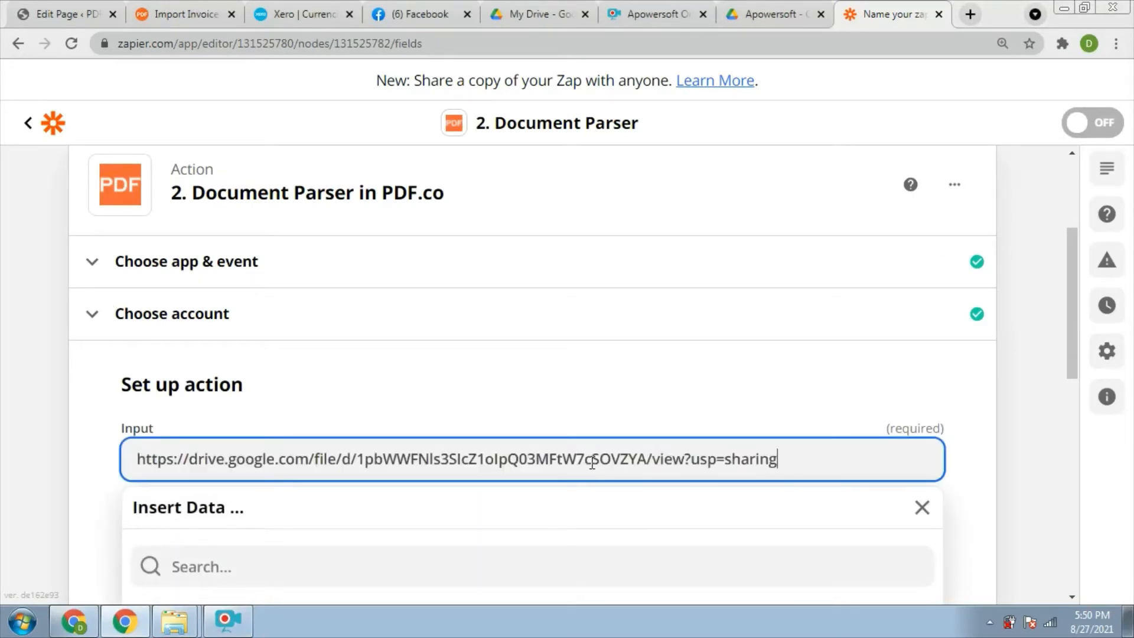
click(936, 384)
scroll(1068, 414, down, 2)
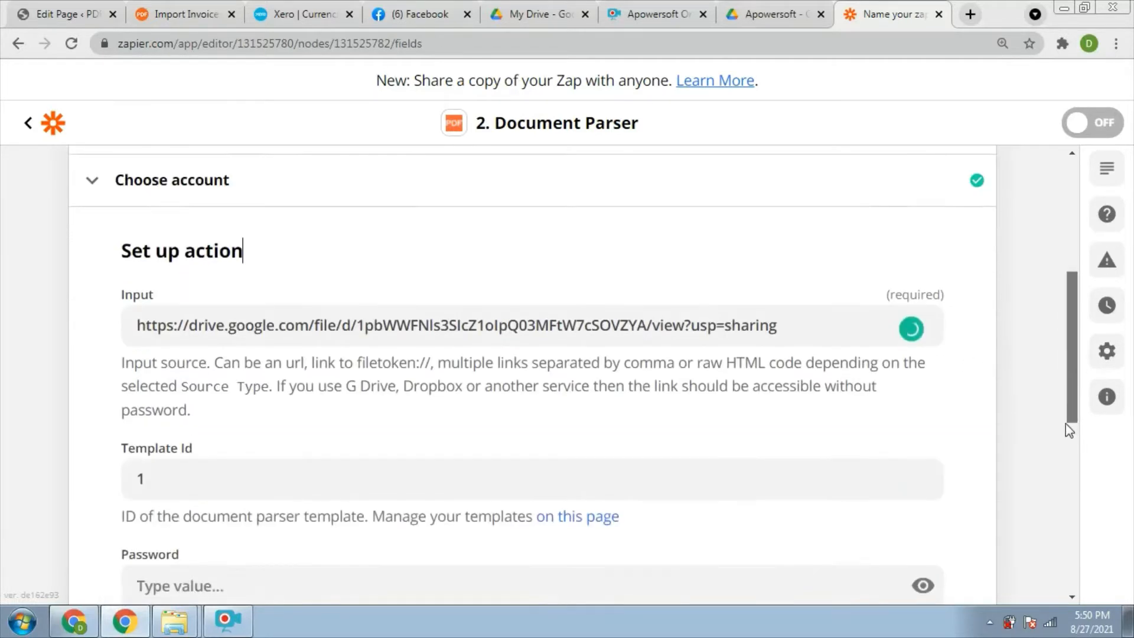
scroll(1066, 423, down, 6)
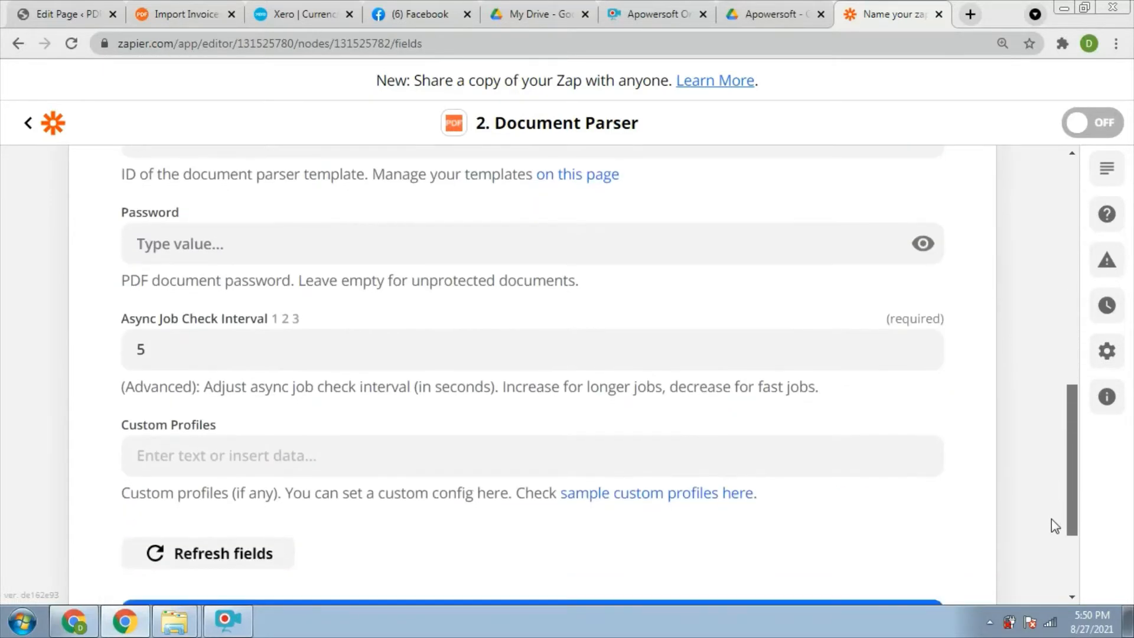
scroll(1051, 532, down, 2)
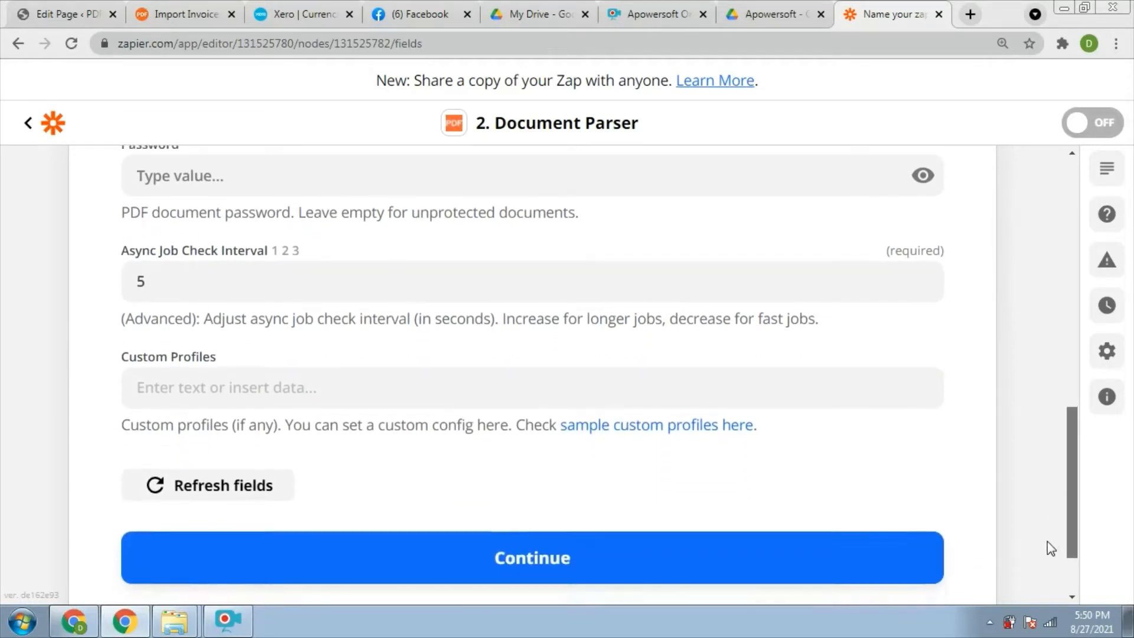
scroll(1042, 519, up, 3)
scroll(1039, 497, down, 3)
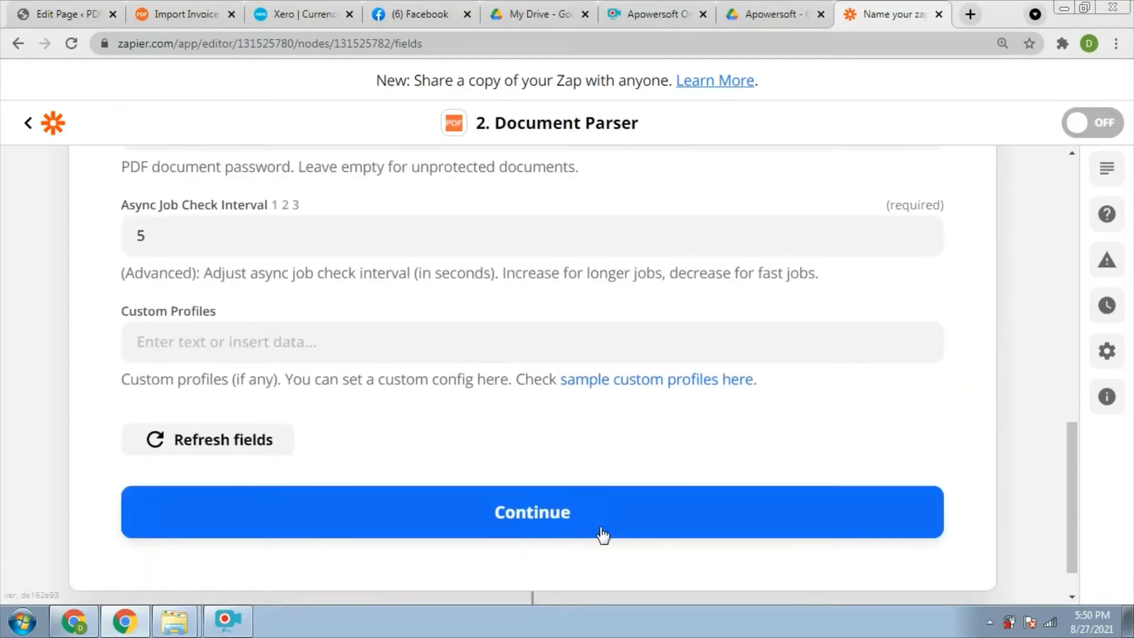
click(580, 524)
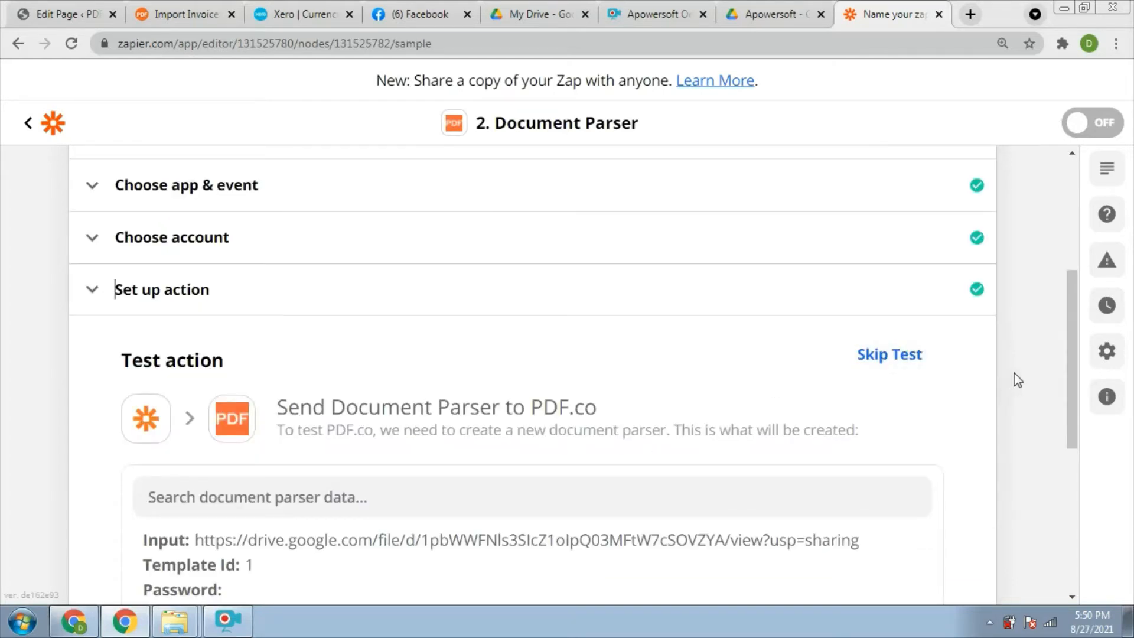
Run the Document Parser test, which returns fields like companyName, and dismiss the turn-on prompt.
drag(1074, 392, 1072, 498)
click(748, 549)
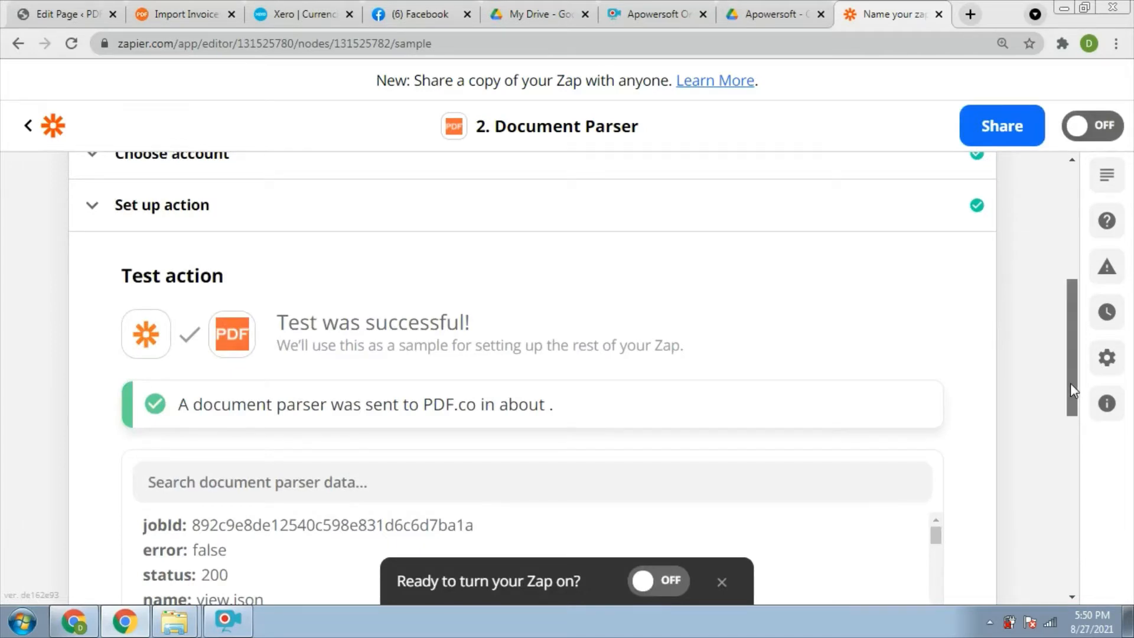
drag(1070, 382, 1068, 401)
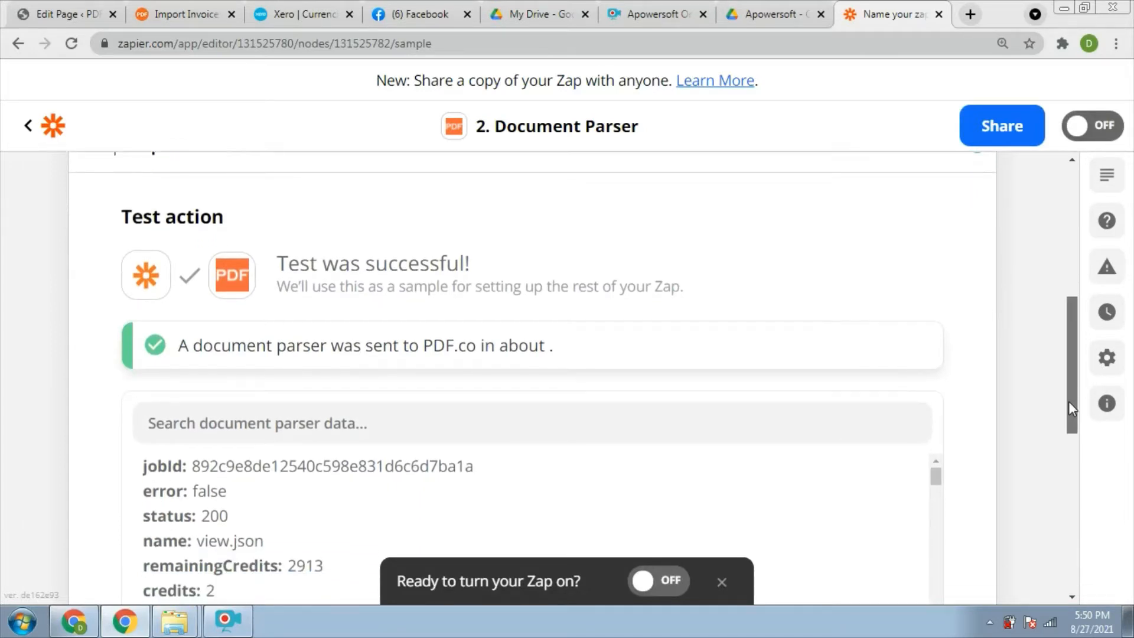
click(722, 582)
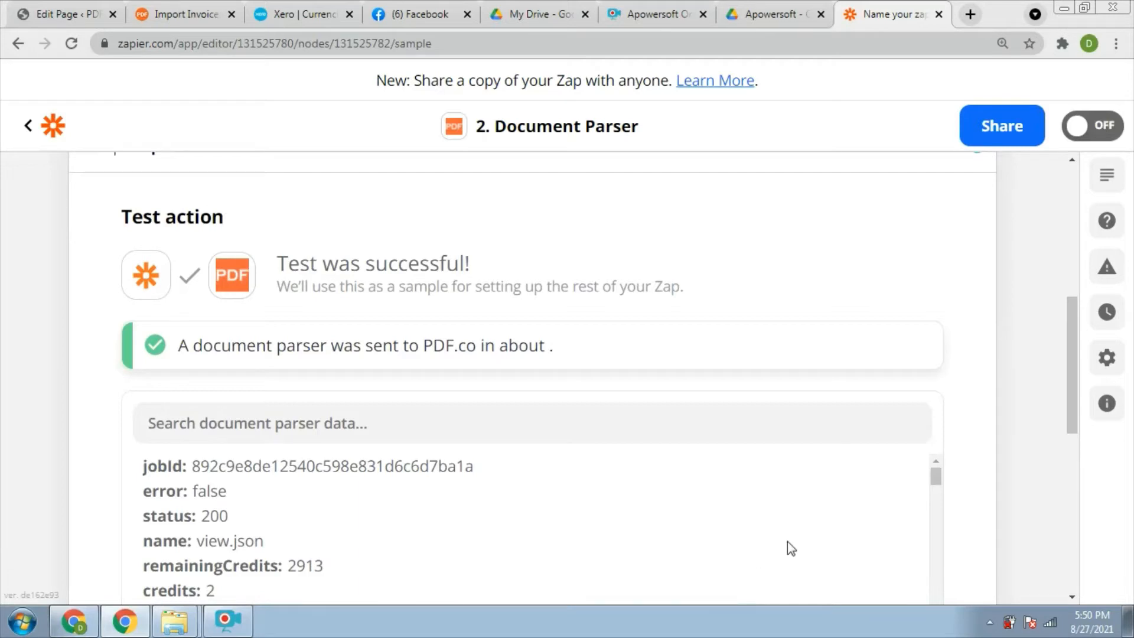
drag(1074, 398, 1012, 403)
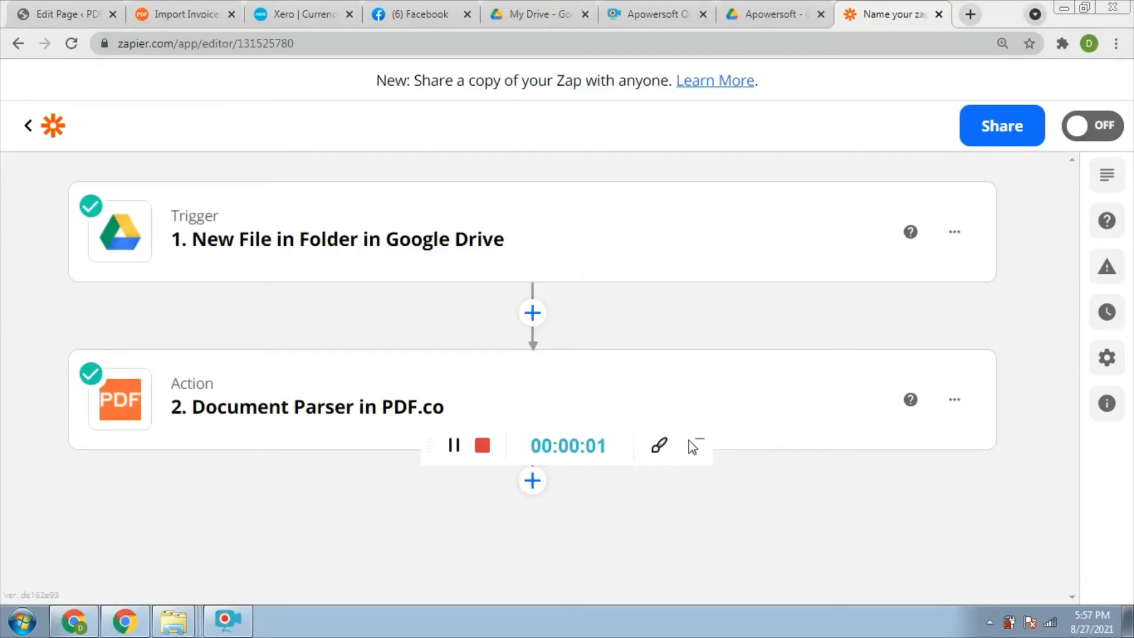
Add a third step using Xero's Create Sales Invoice event.
click(700, 442)
click(532, 482)
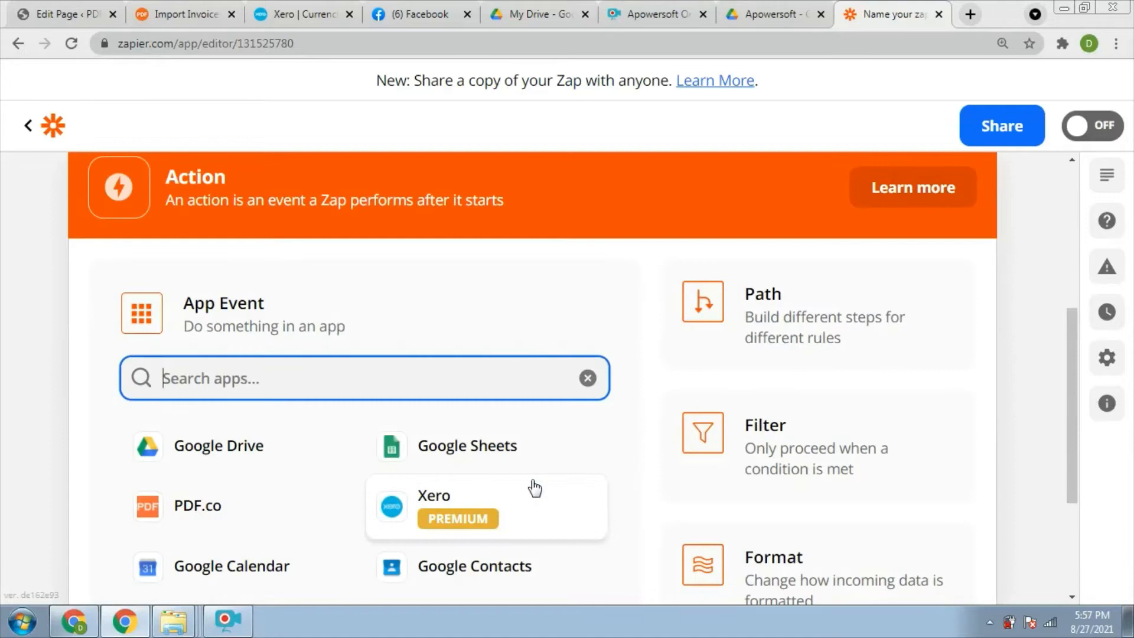
click(393, 509)
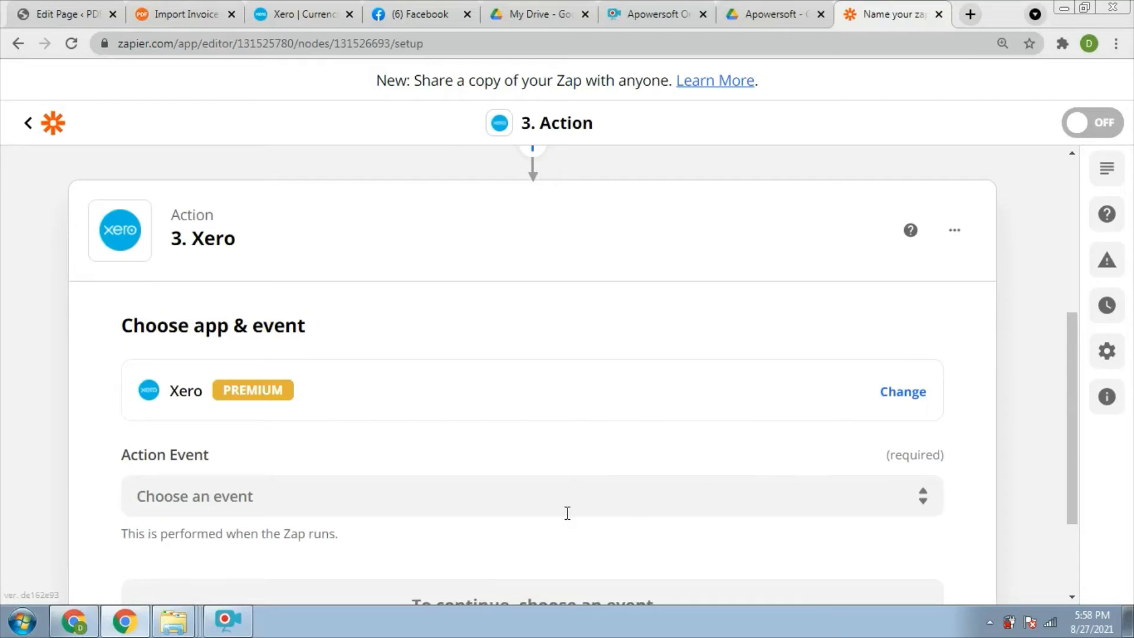
click(561, 494)
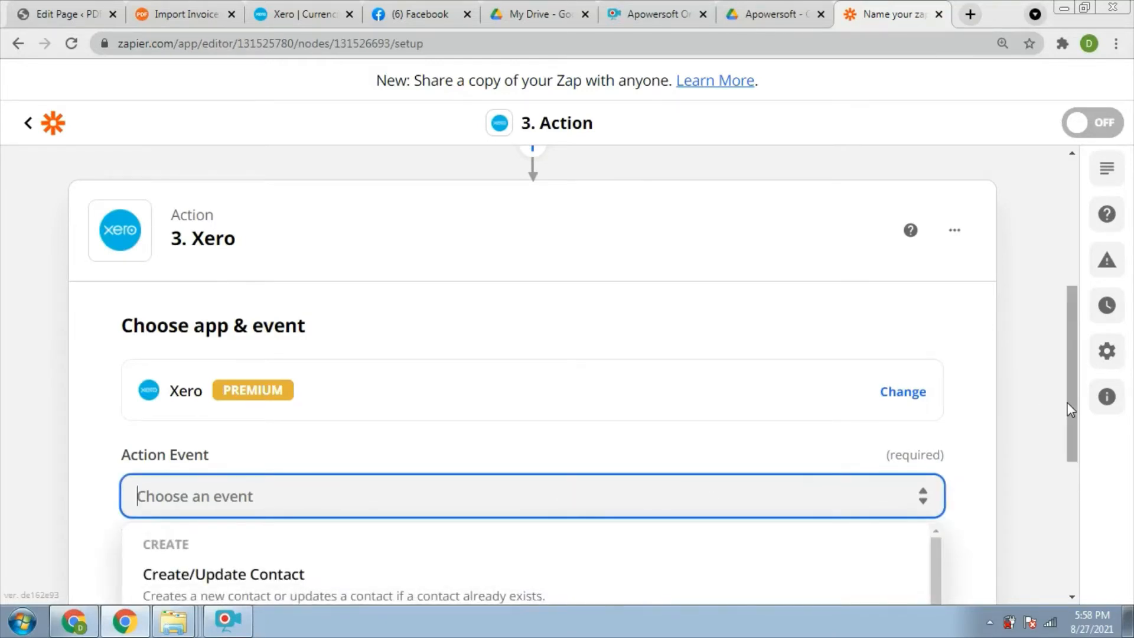
drag(1068, 402, 1064, 455)
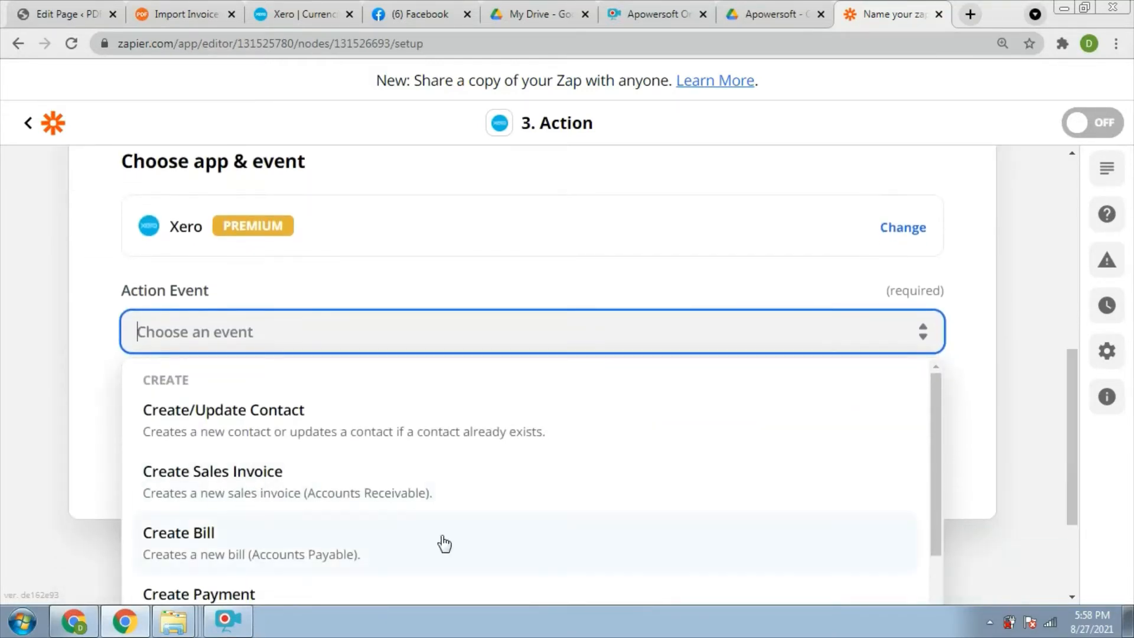
click(271, 480)
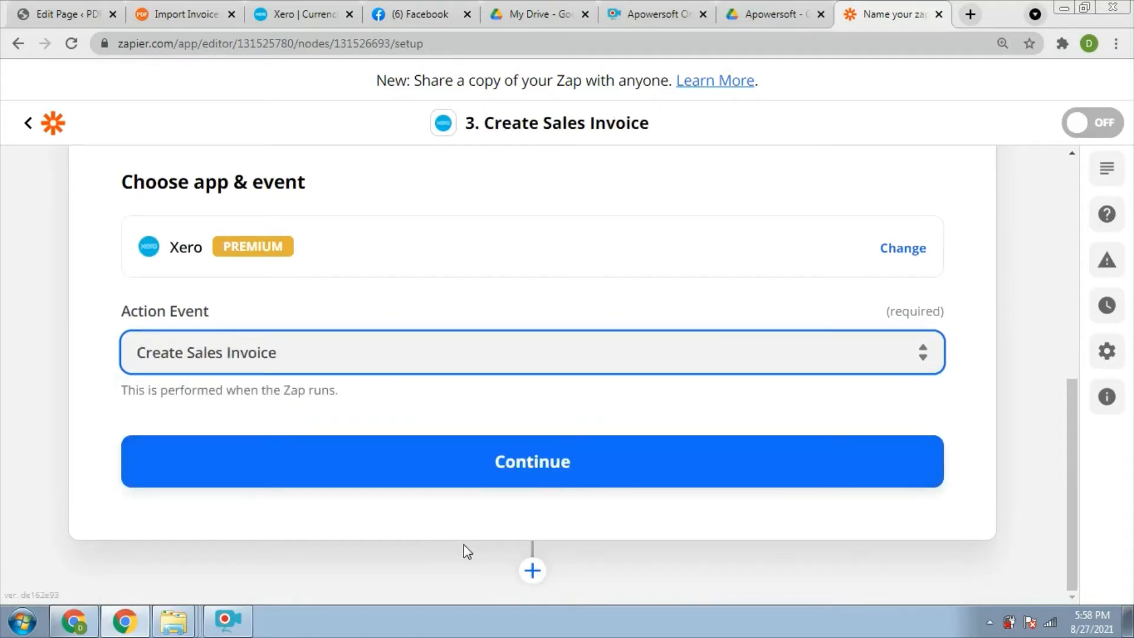
click(548, 469)
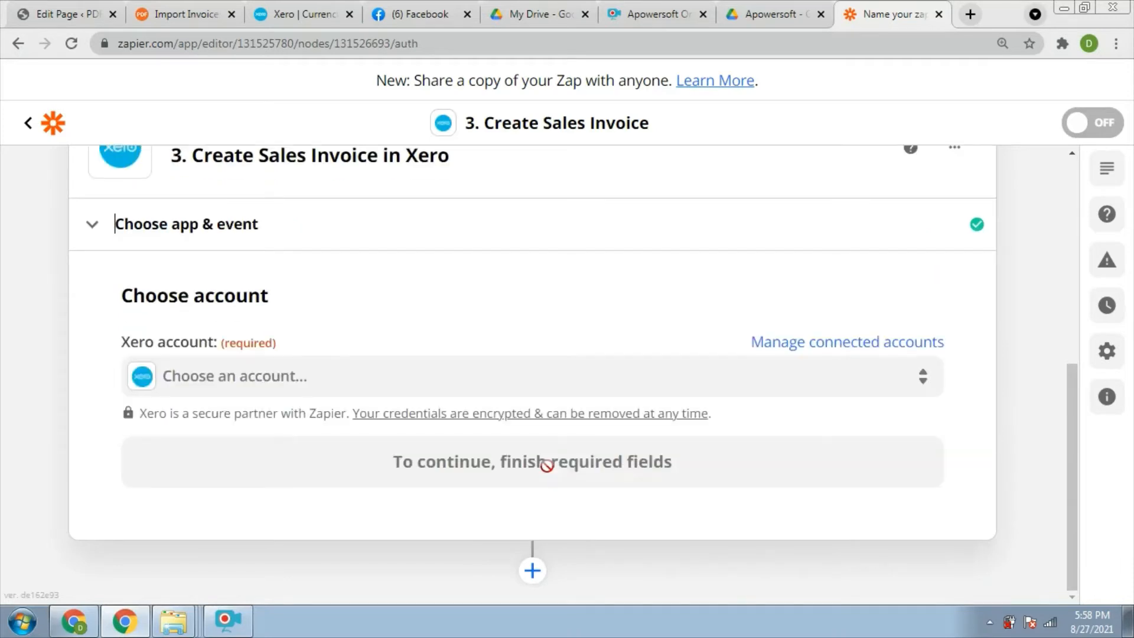
Connect the Xero account and continue to the invoice field setup.
click(453, 383)
click(159, 548)
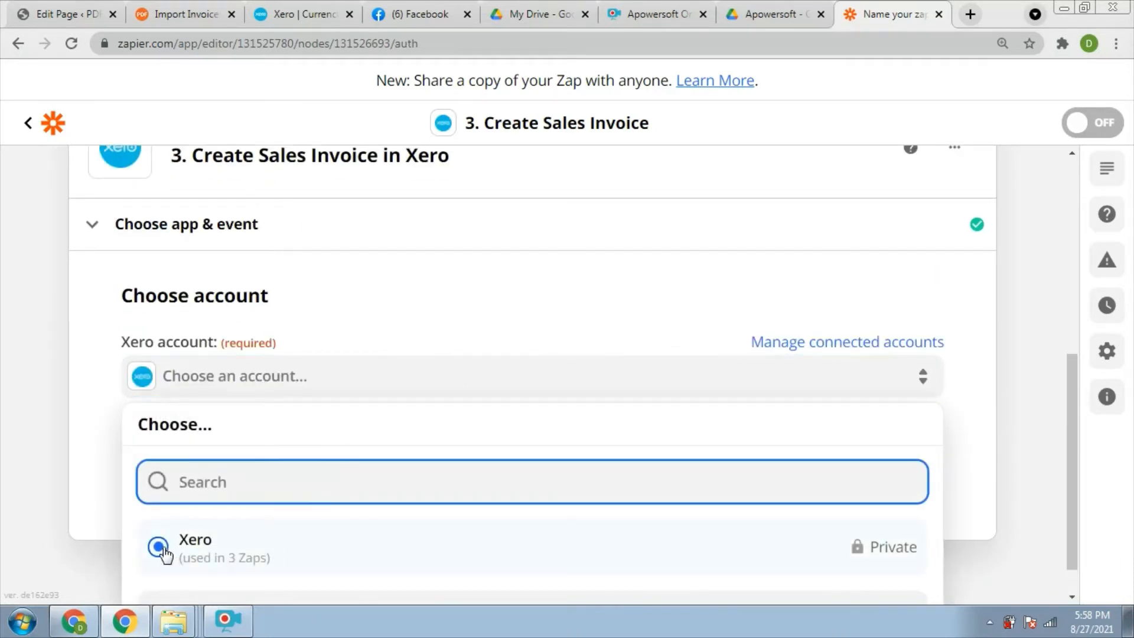
click(166, 549)
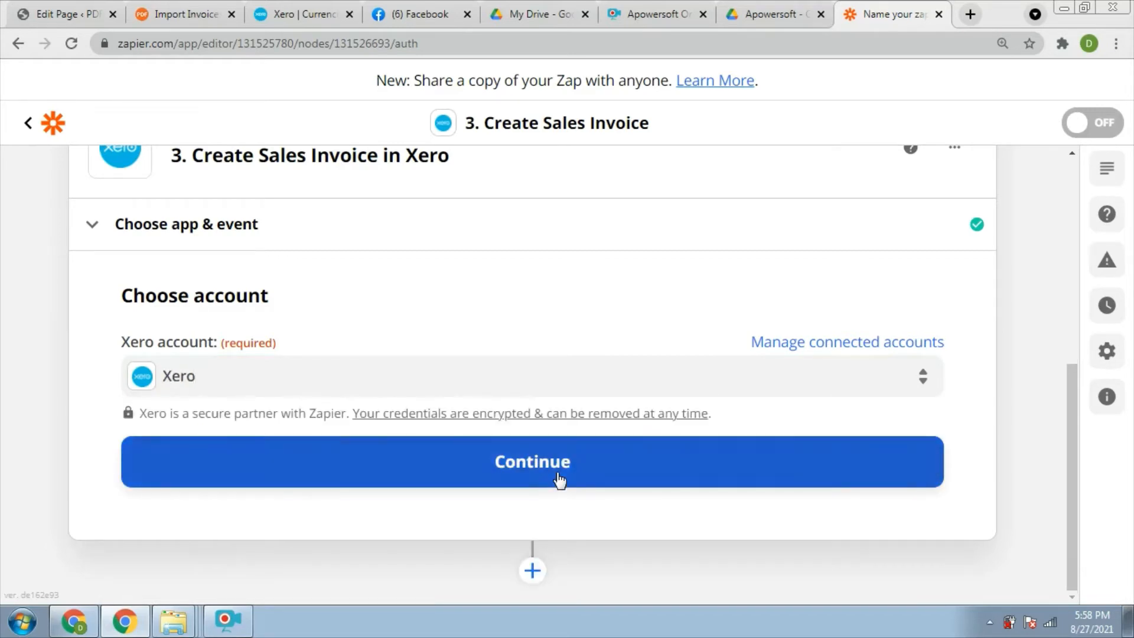
click(555, 478)
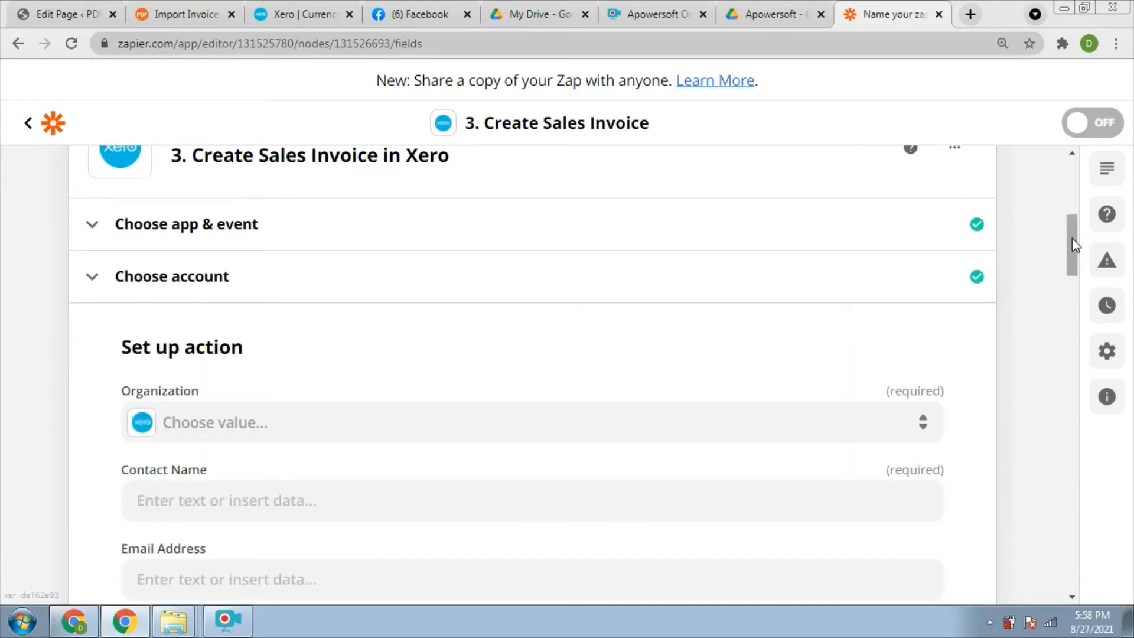
Set the organization to big company and enter the contact's full name.
drag(1072, 239, 1071, 256)
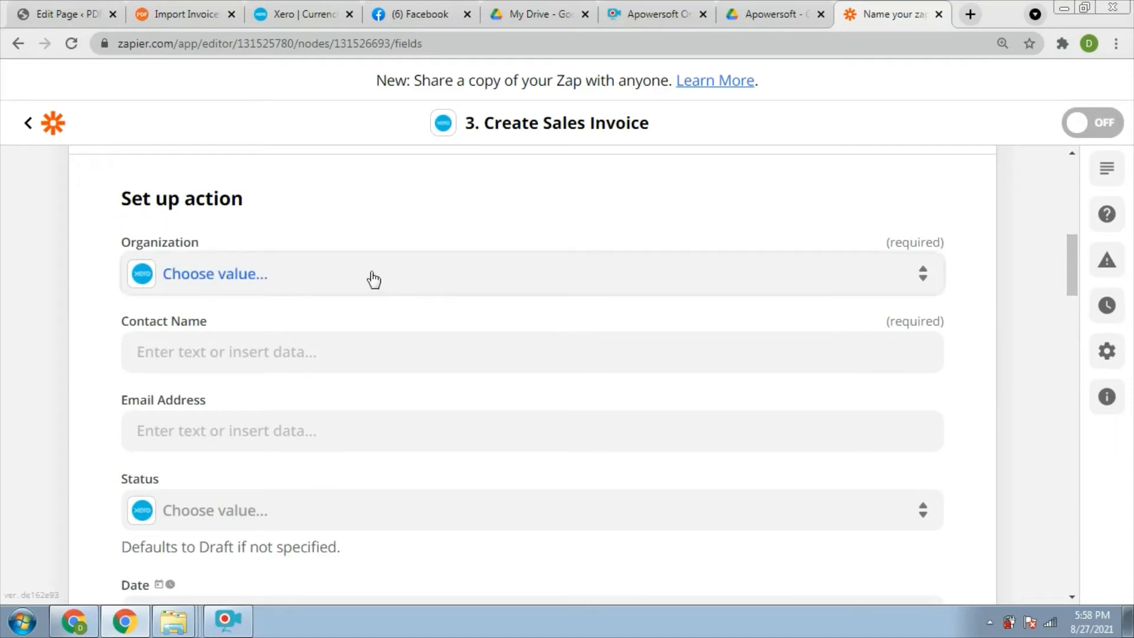
click(264, 287)
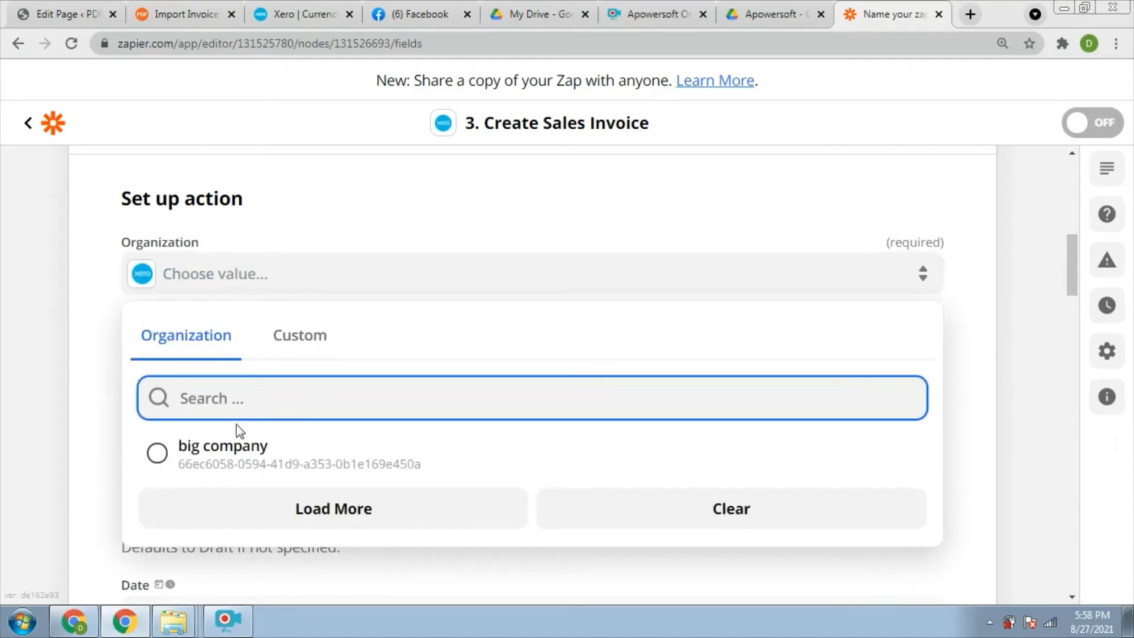
click(155, 451)
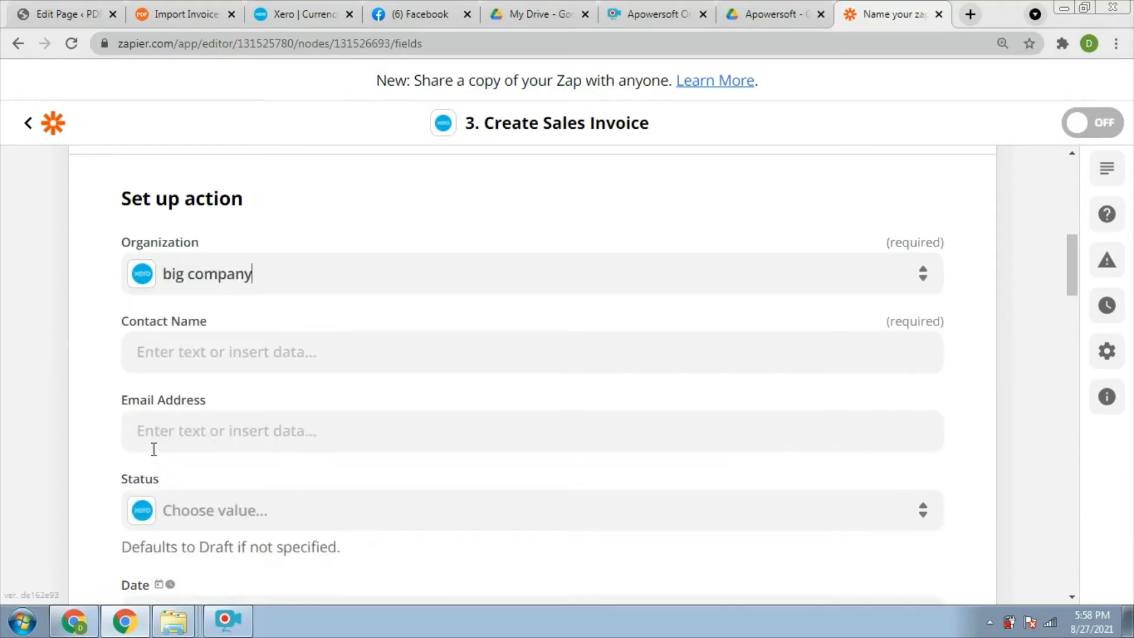
click(200, 351)
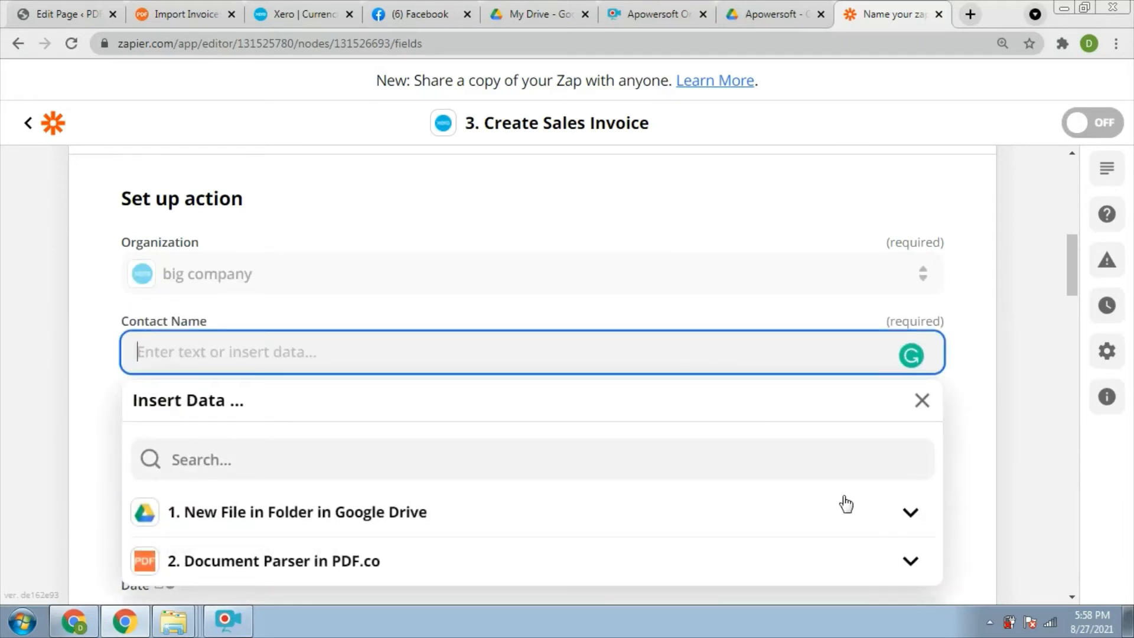
text(John Doe)
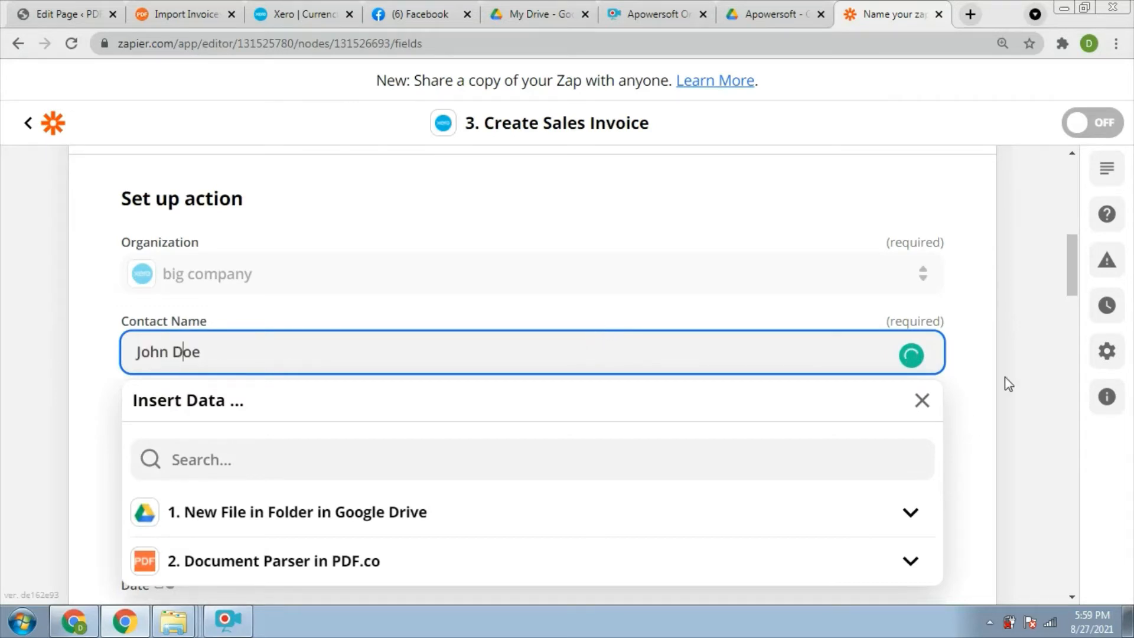
click(1009, 384)
Fill in the contact's e-mail address.
scroll(1066, 298, down, 1)
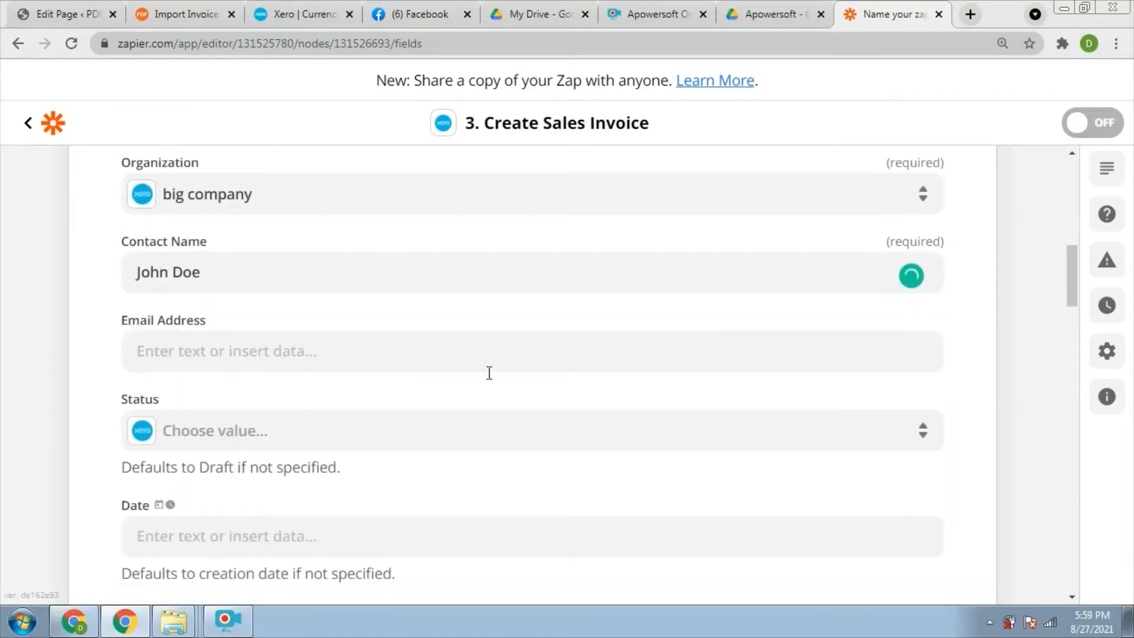
click(276, 354)
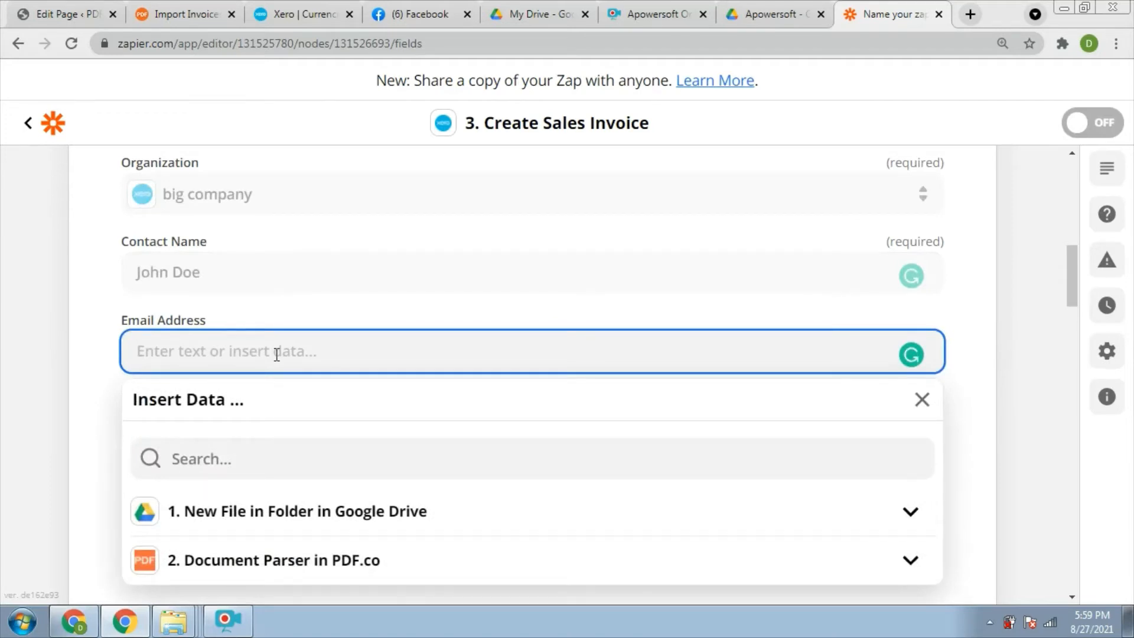
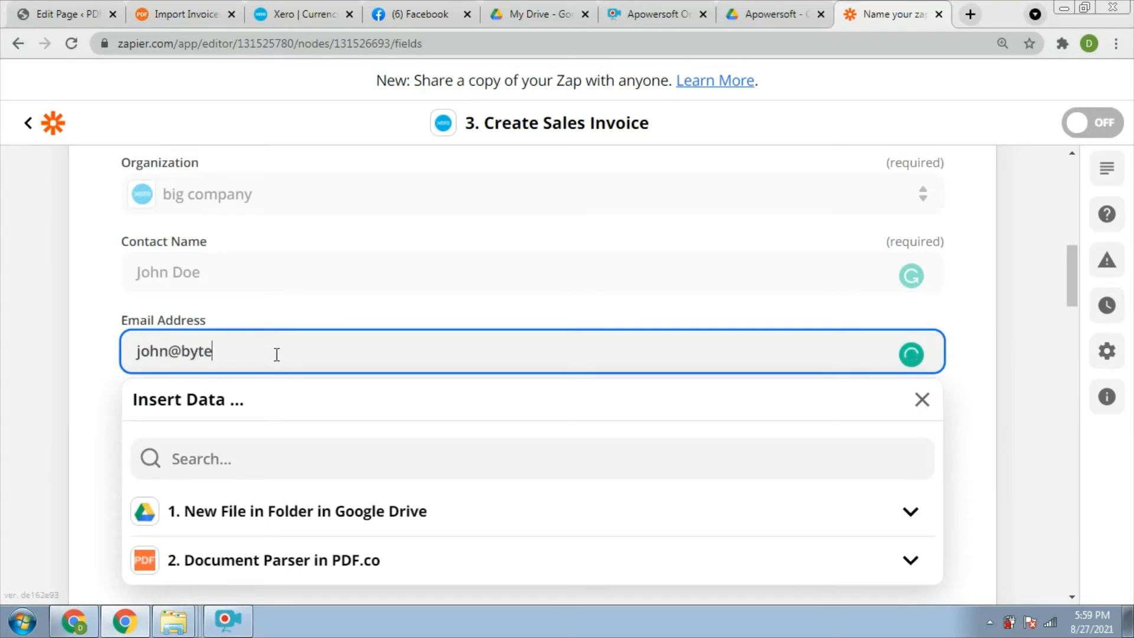
click(1067, 301)
Bring up all Document Parser in PDF.co output fields for the invoice Date.
drag(1067, 301, 1067, 313)
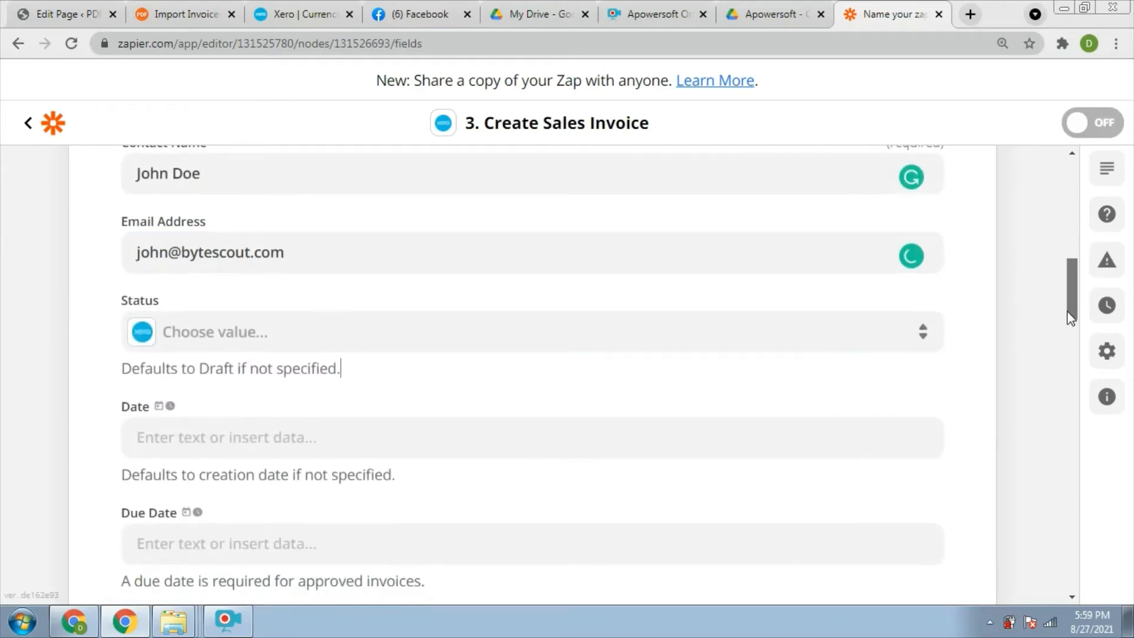
click(225, 433)
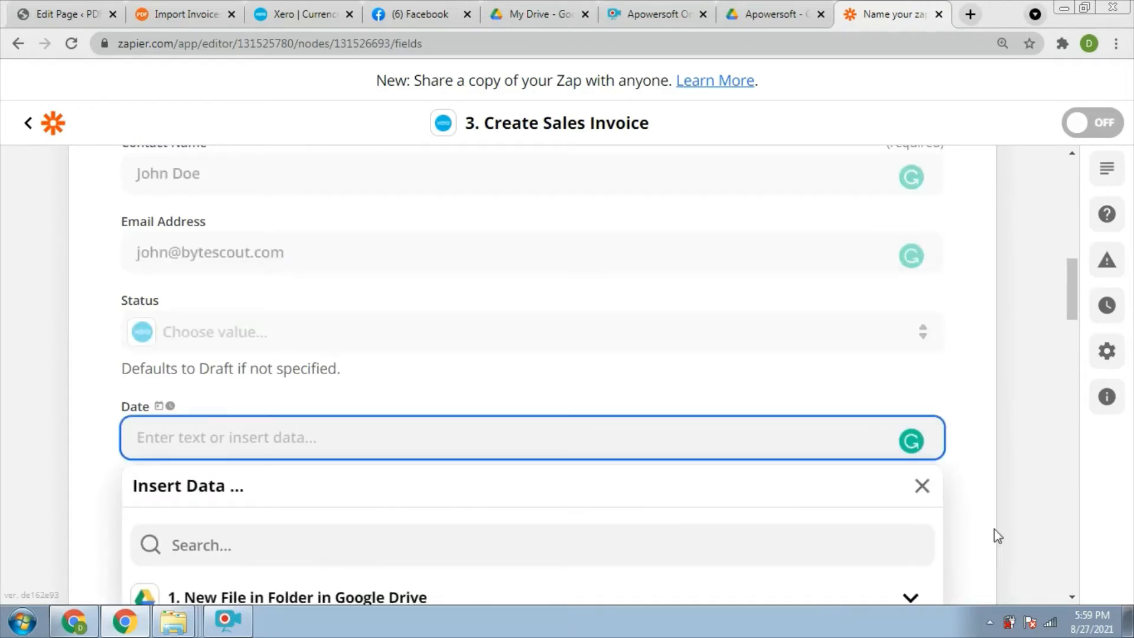
drag(1069, 295, 1067, 331)
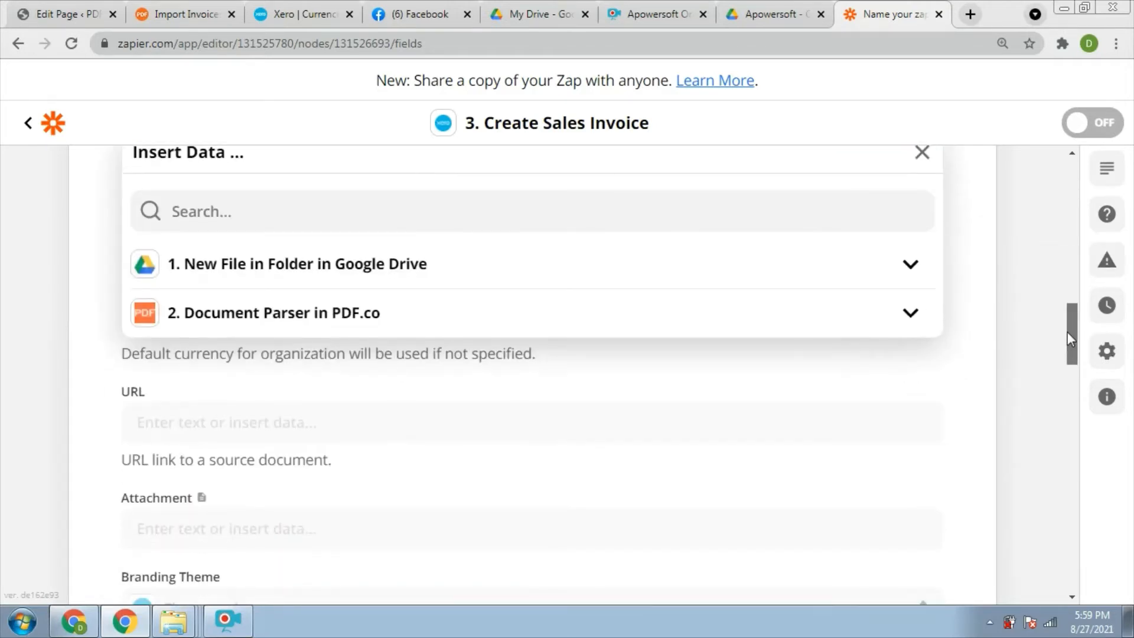
click(917, 316)
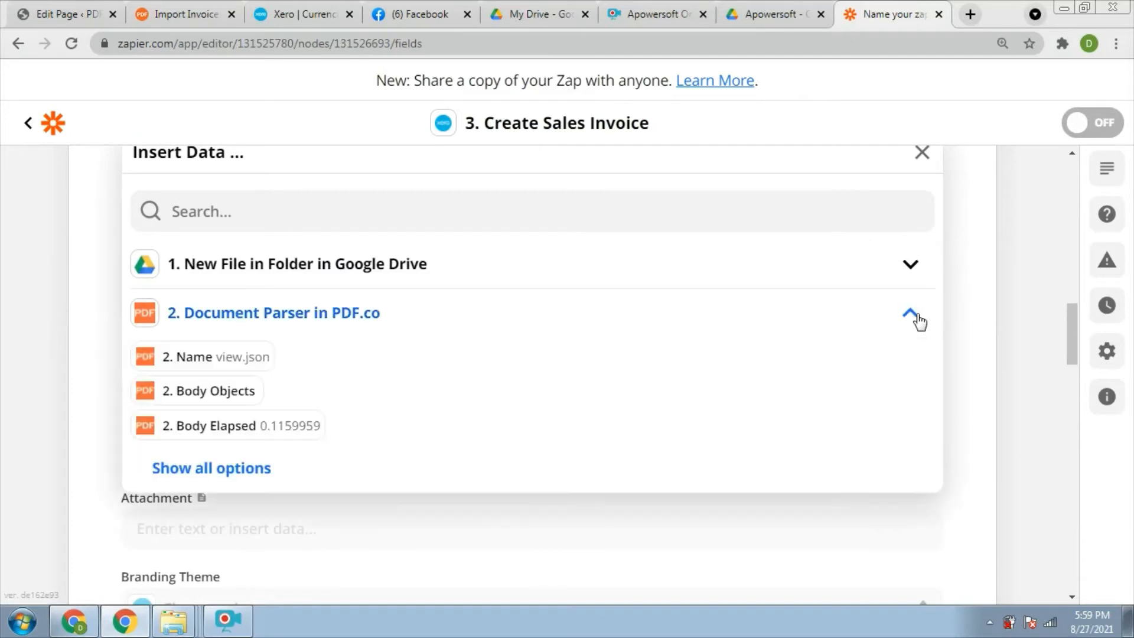
click(248, 469)
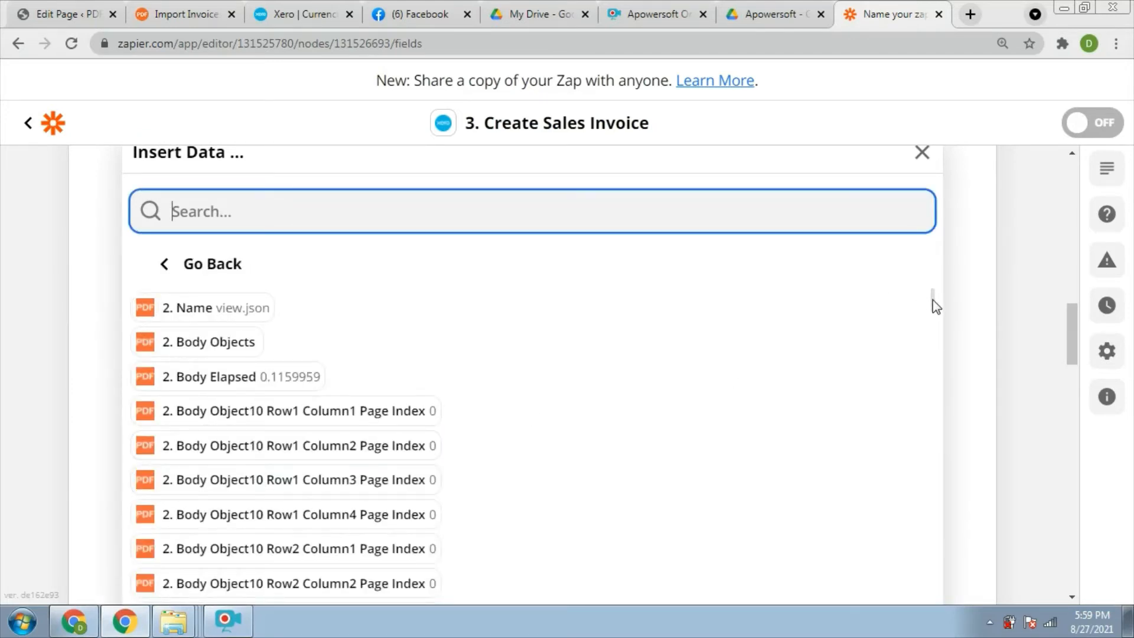
Map the invoice Date to Body Object4 Value.
drag(934, 300, 919, 590)
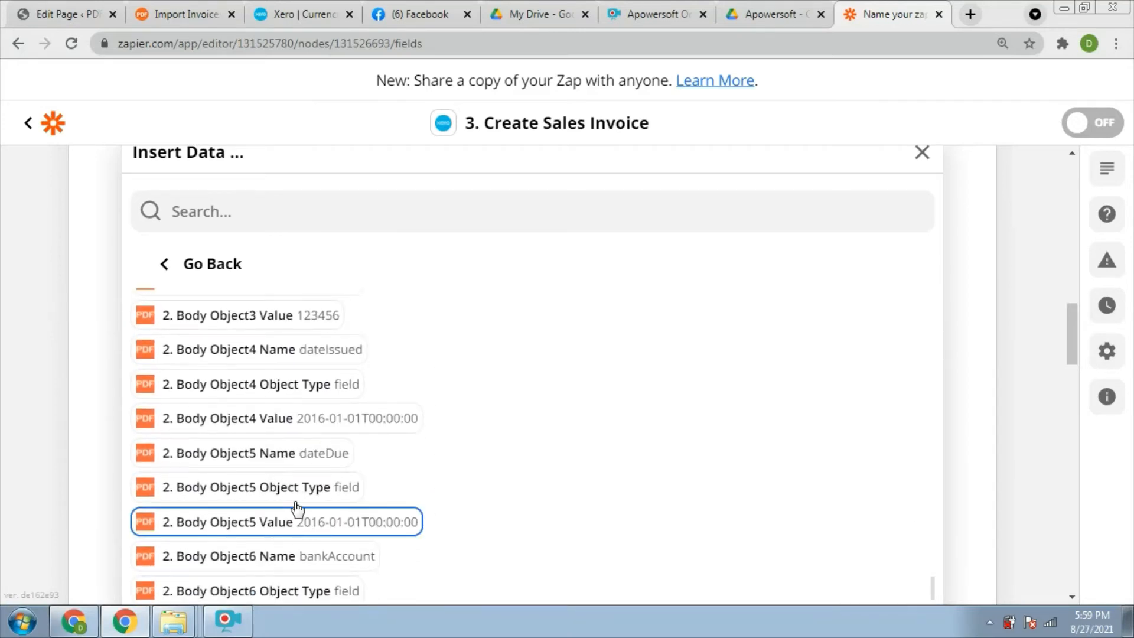
click(302, 420)
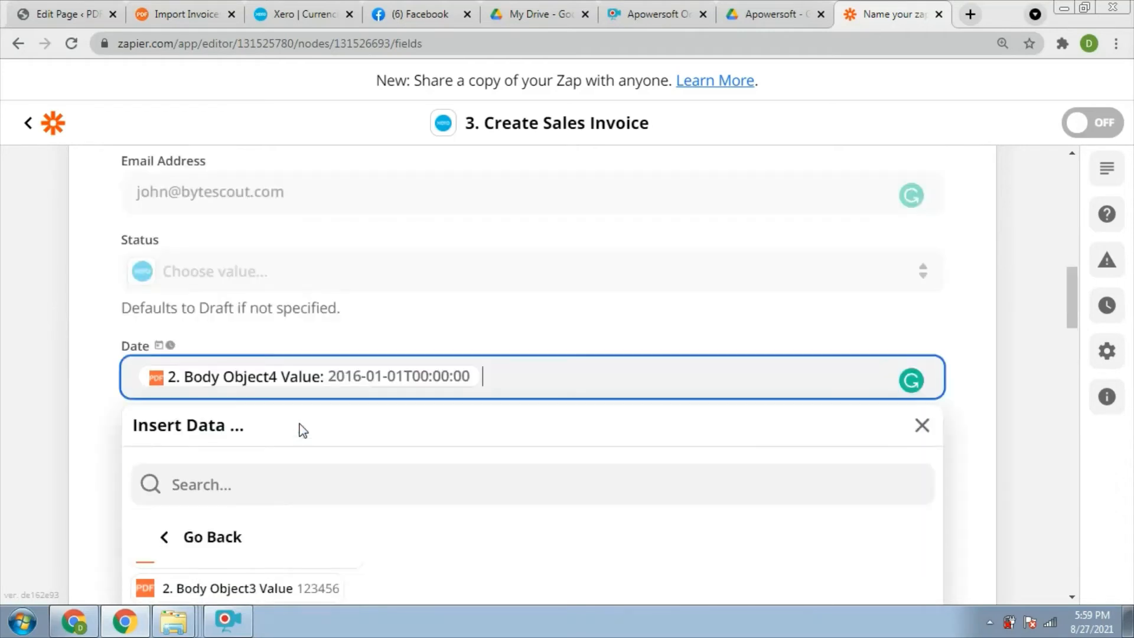
click(965, 546)
Map the Due Date to the parser's Body Object5 Value.
click(311, 481)
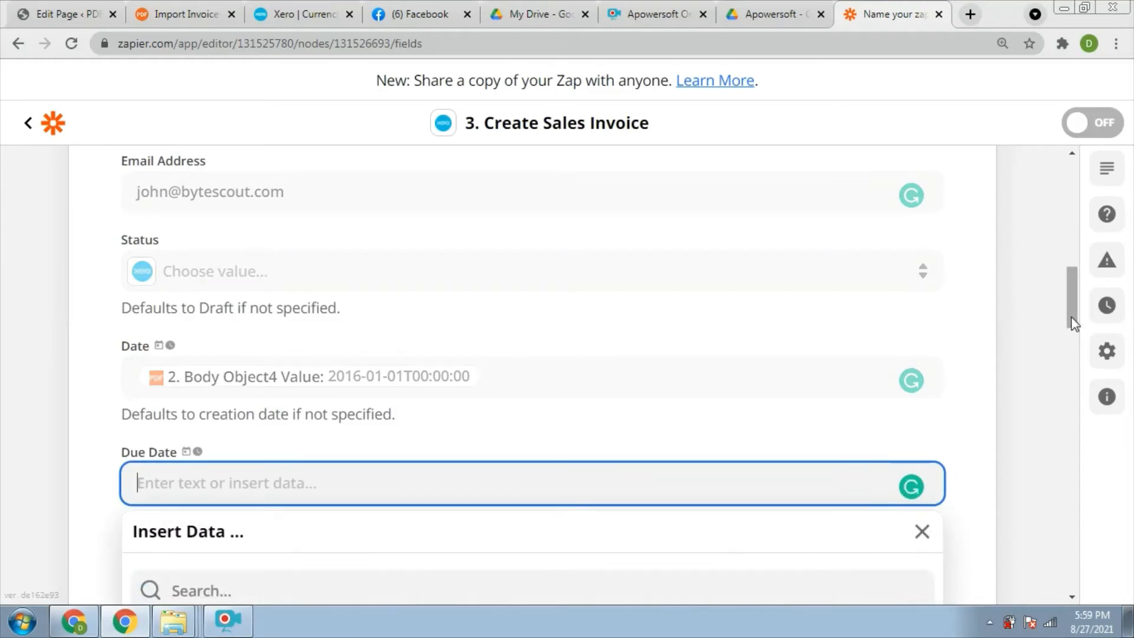
drag(1071, 319, 1071, 359)
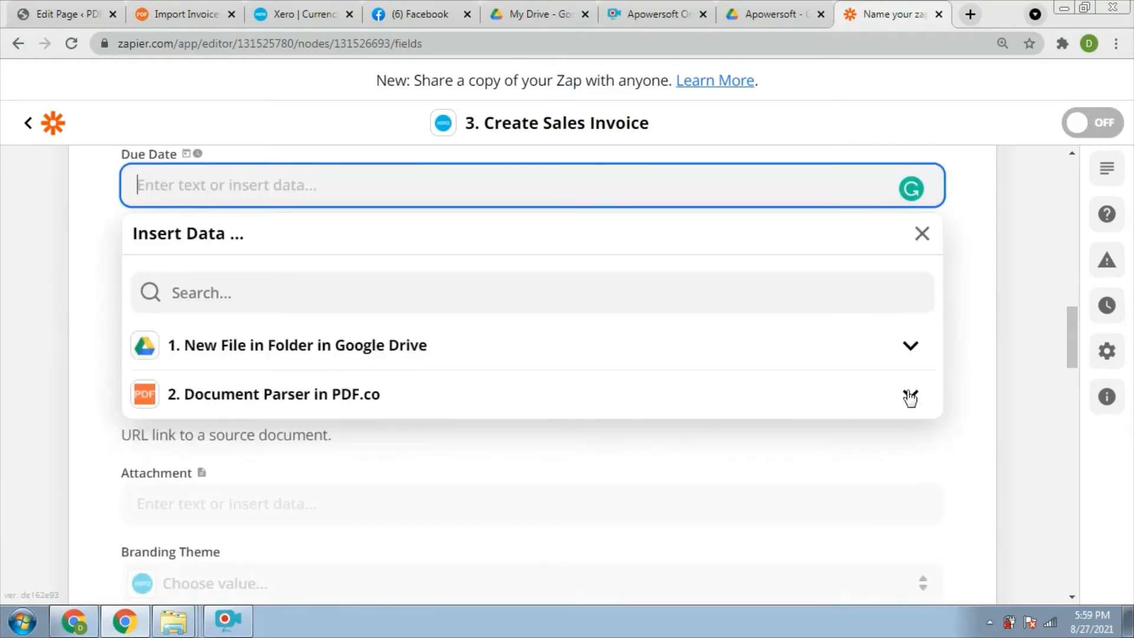
click(918, 392)
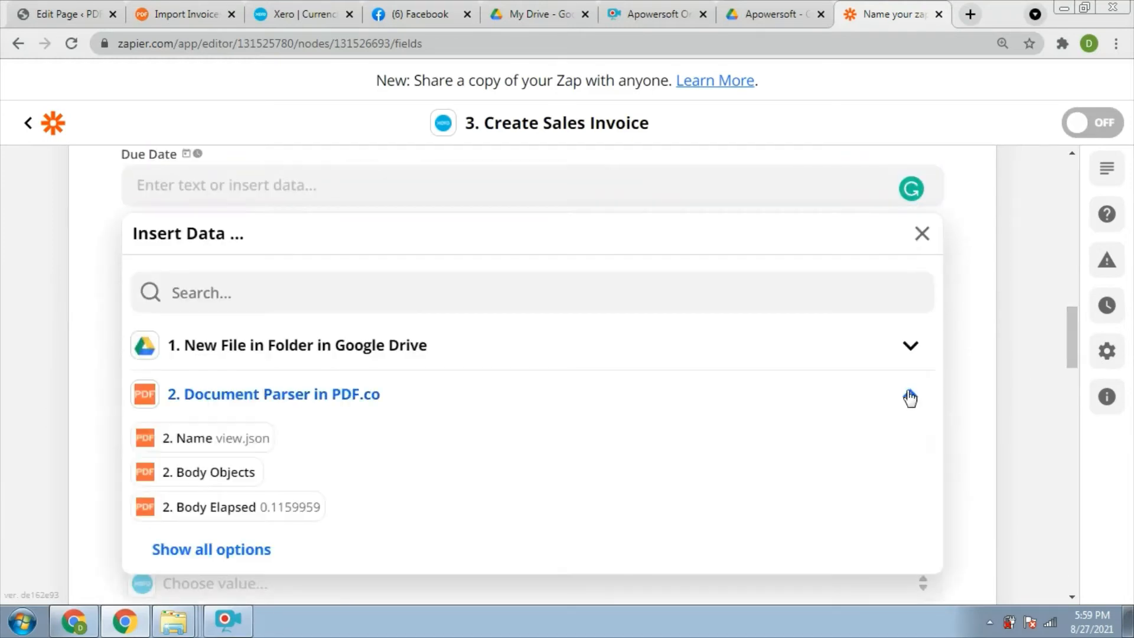
click(214, 552)
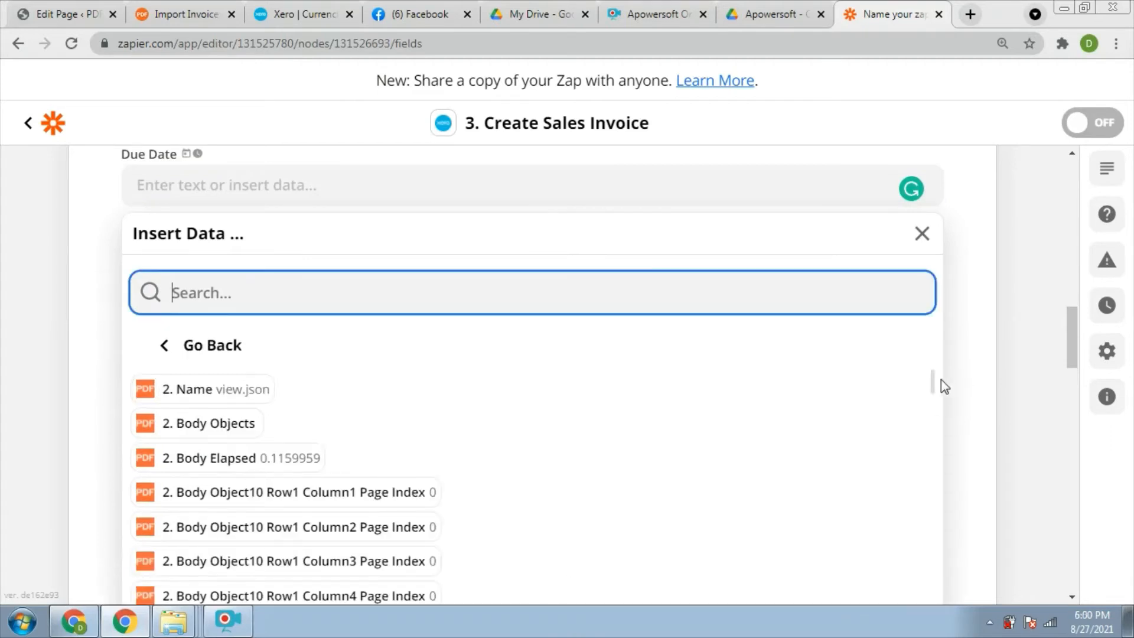
triple_click(933, 413)
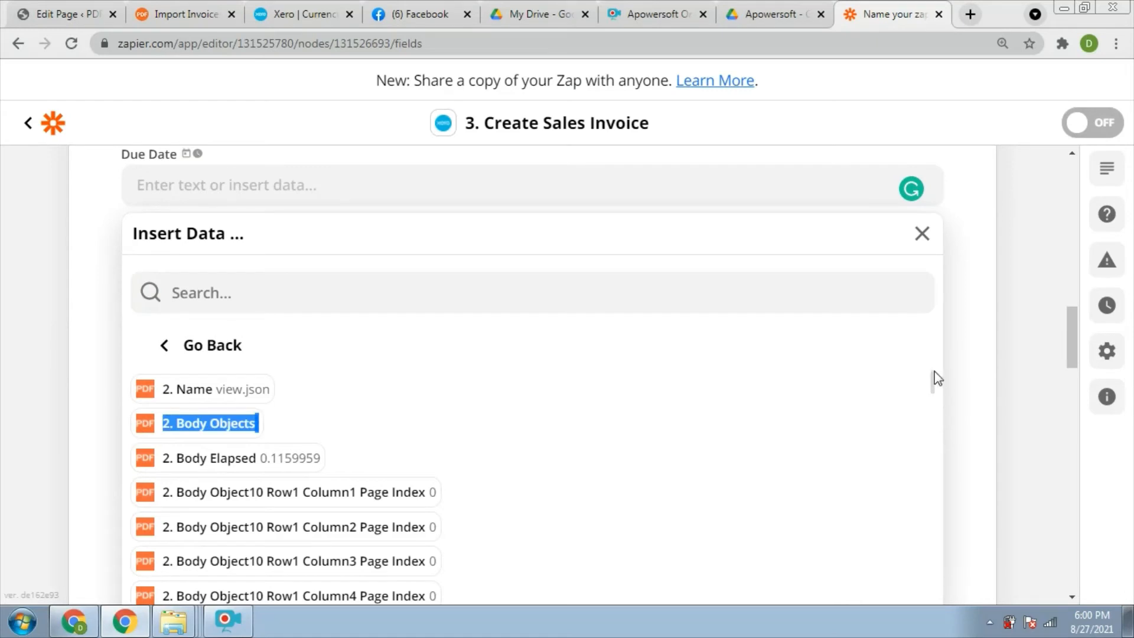
drag(934, 372, 931, 412)
drag(926, 475, 921, 636)
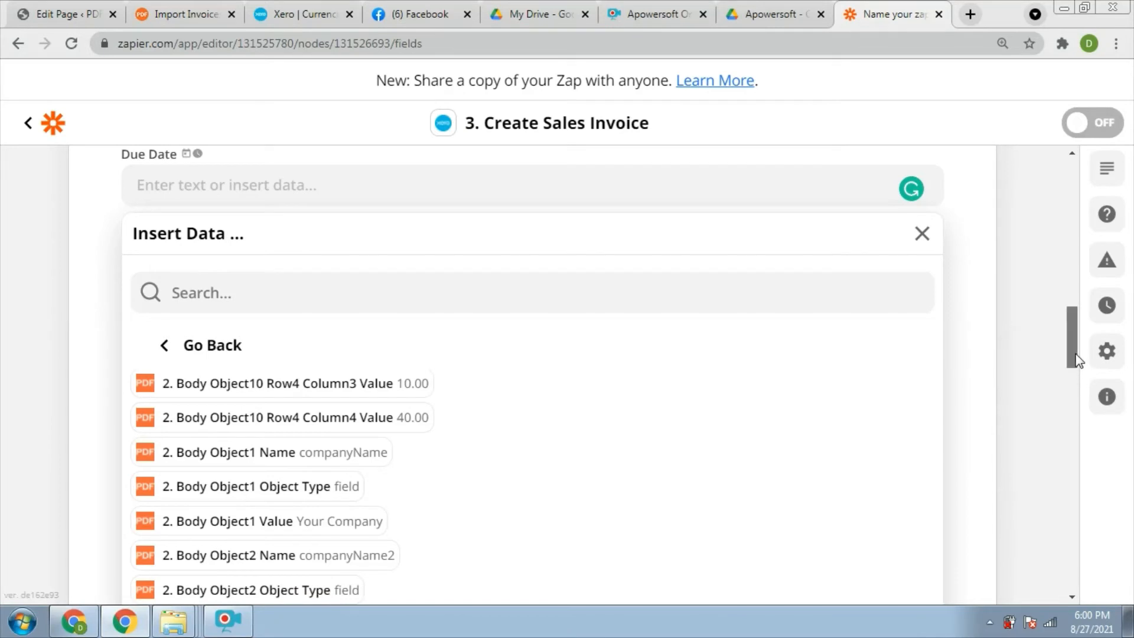
drag(1070, 360, 1061, 386)
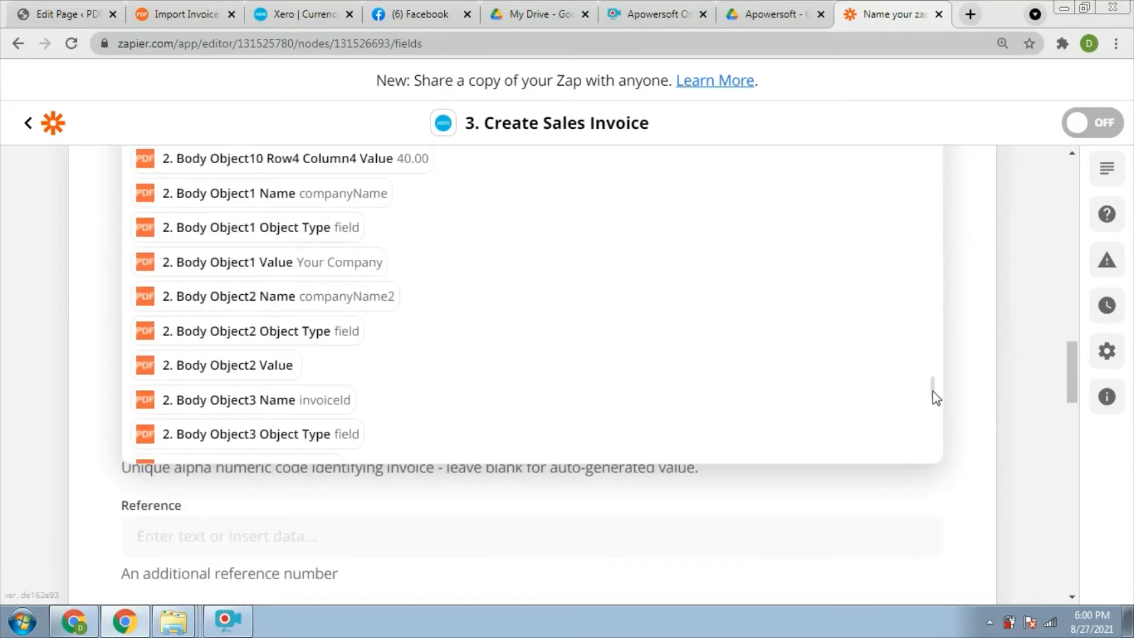
drag(933, 392, 933, 415)
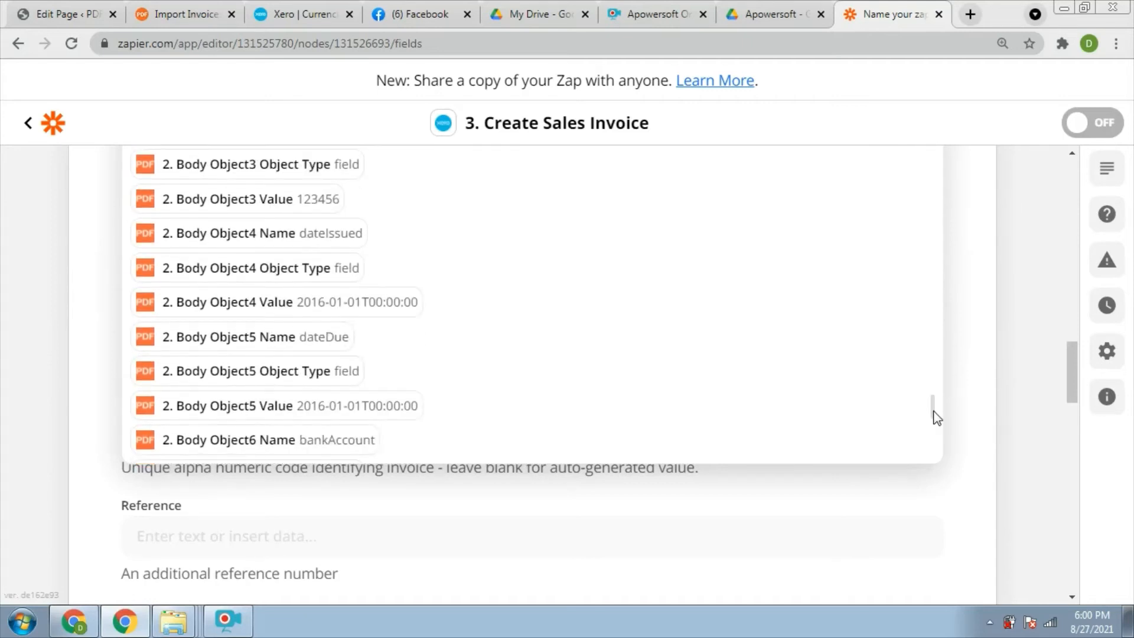
click(338, 407)
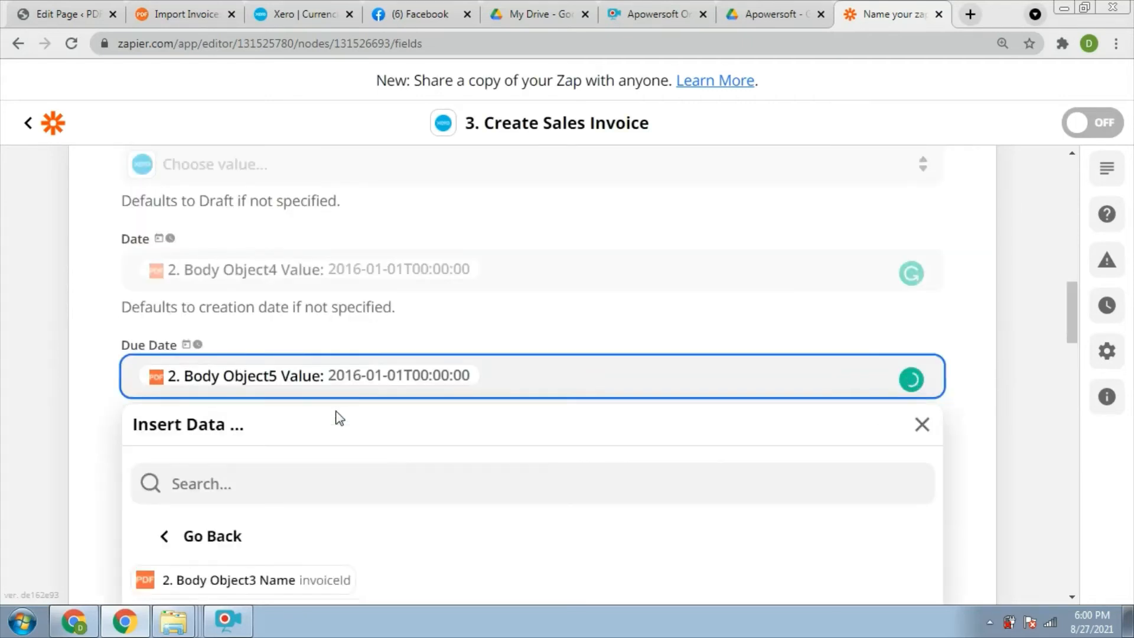
click(607, 324)
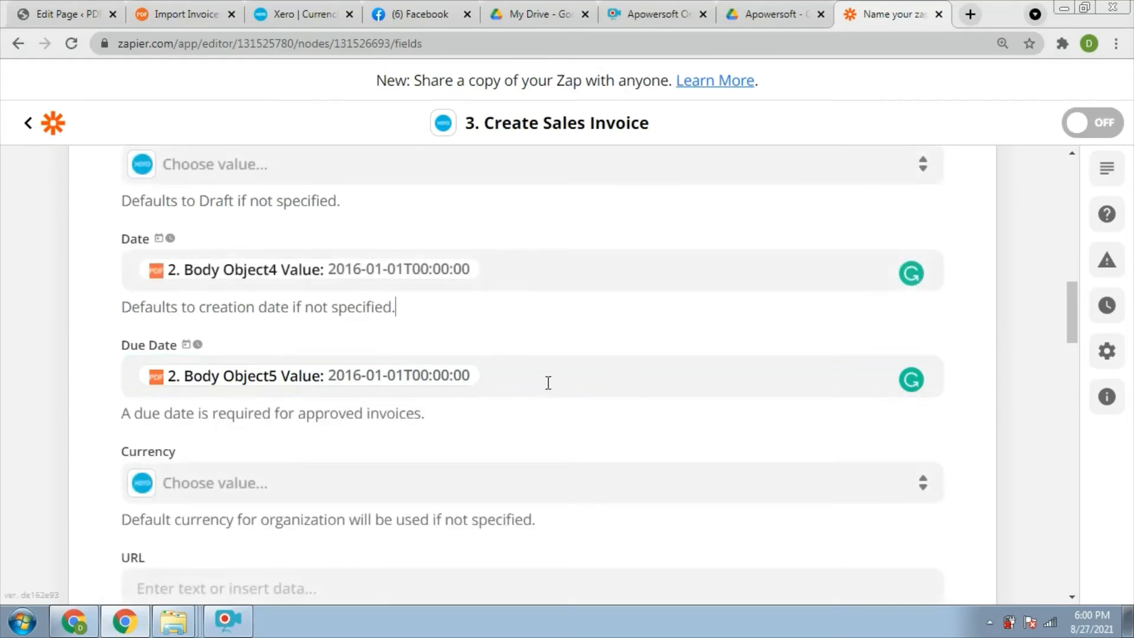
Set the invoice currency to Australian Dollar.
click(235, 485)
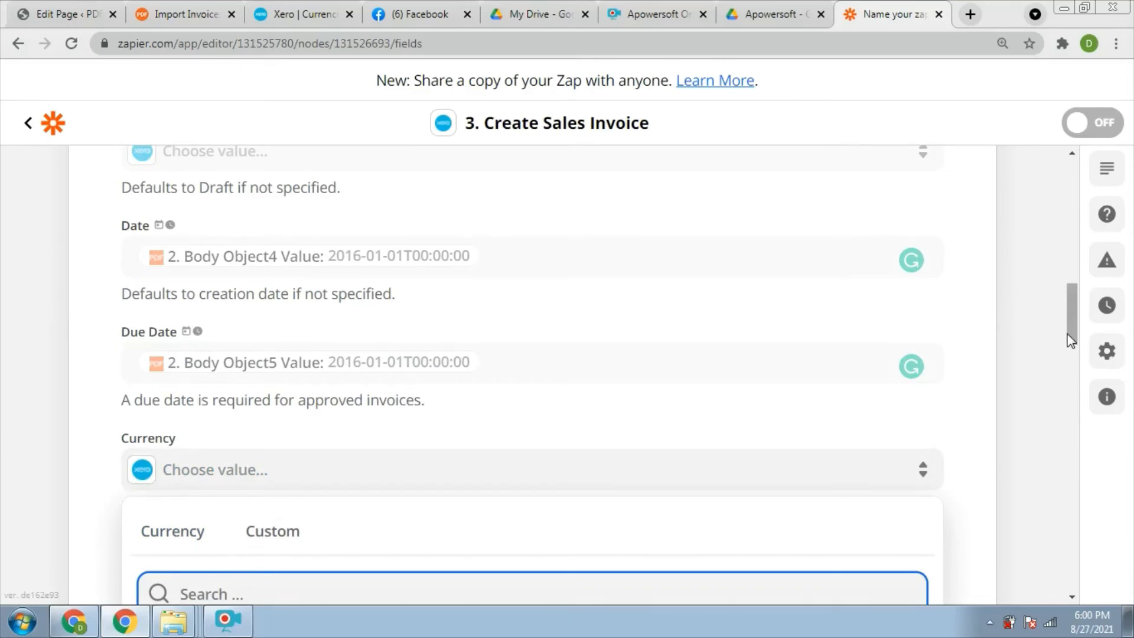
scroll(1072, 354, down, 3)
scroll(1070, 364, down, 1)
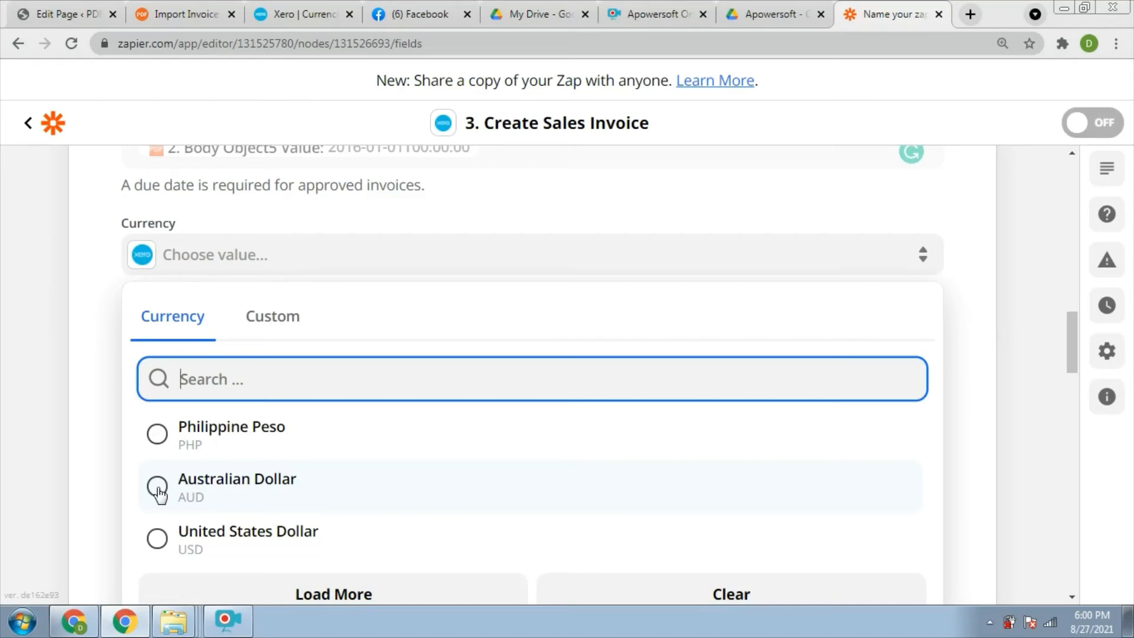
click(220, 480)
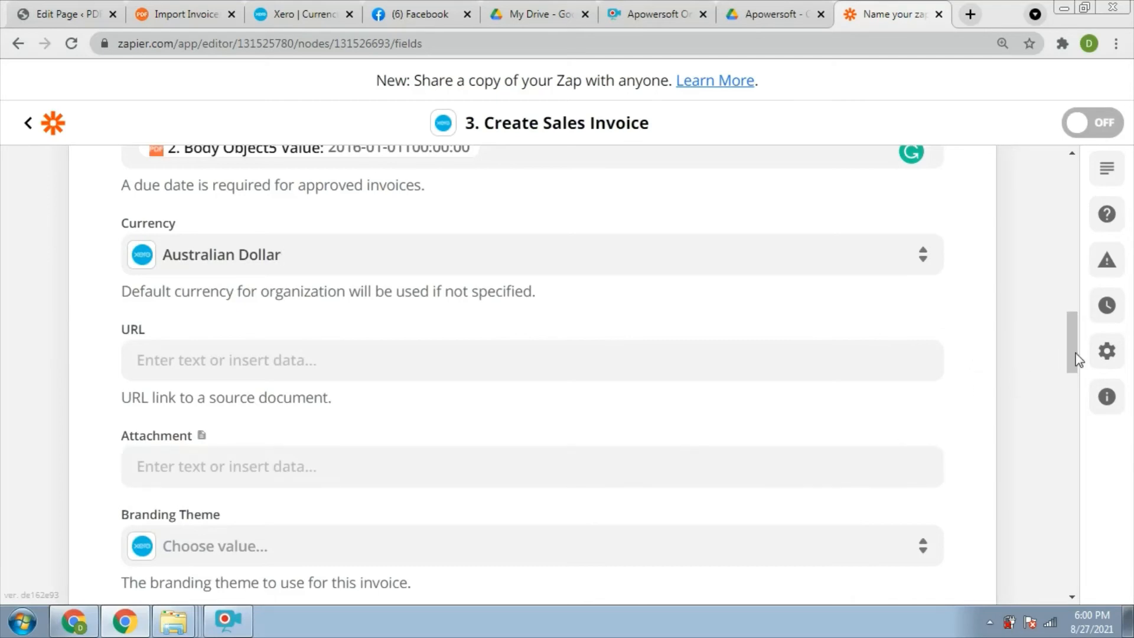
drag(1071, 360, 1067, 431)
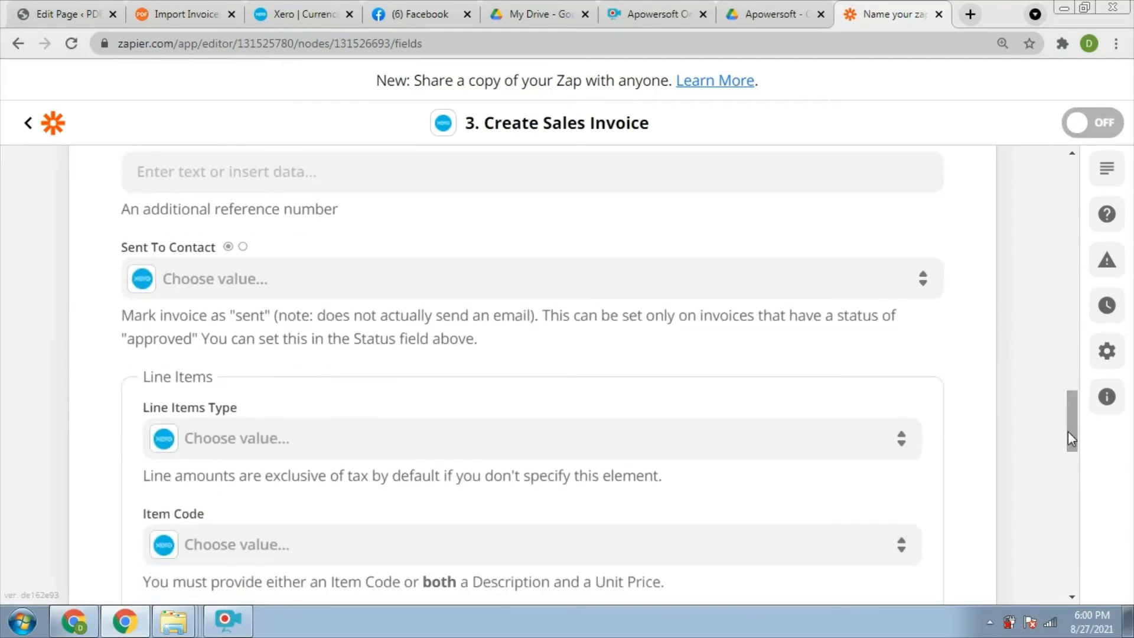
Set Line Items Type to NoTax.
click(285, 448)
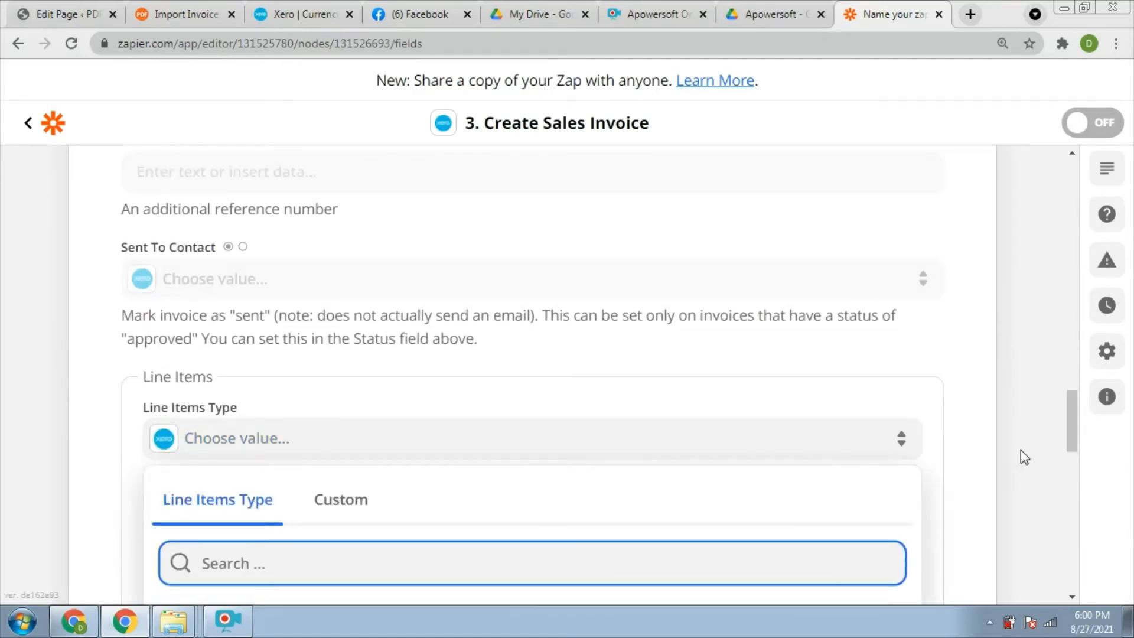
scroll(1070, 461, down, 3)
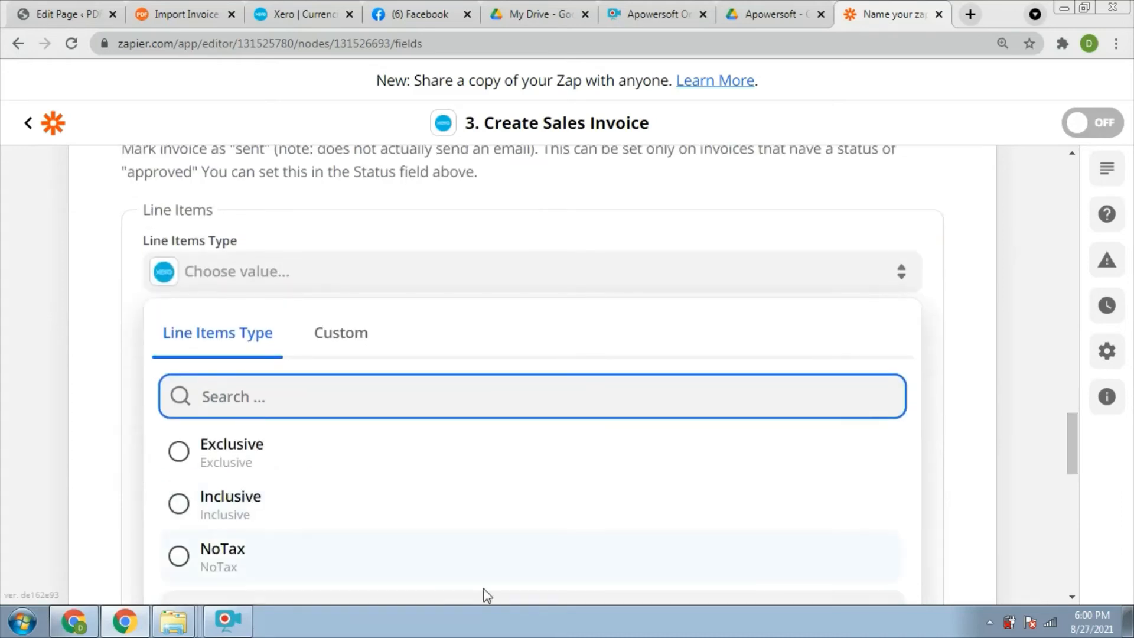
click(178, 555)
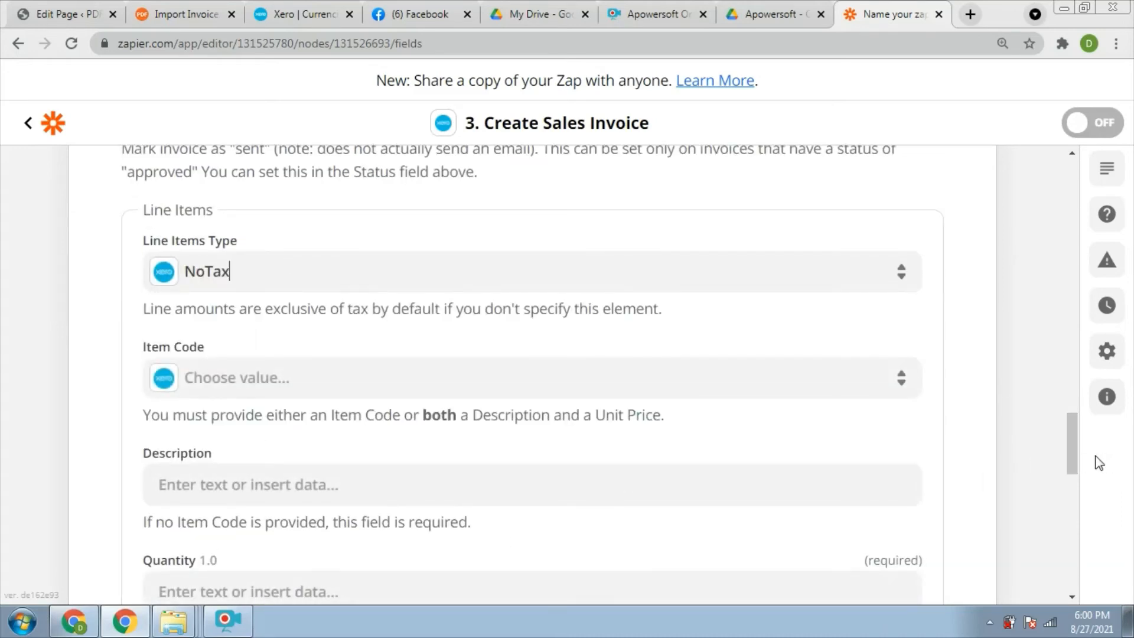
scroll(1069, 454, down, 4)
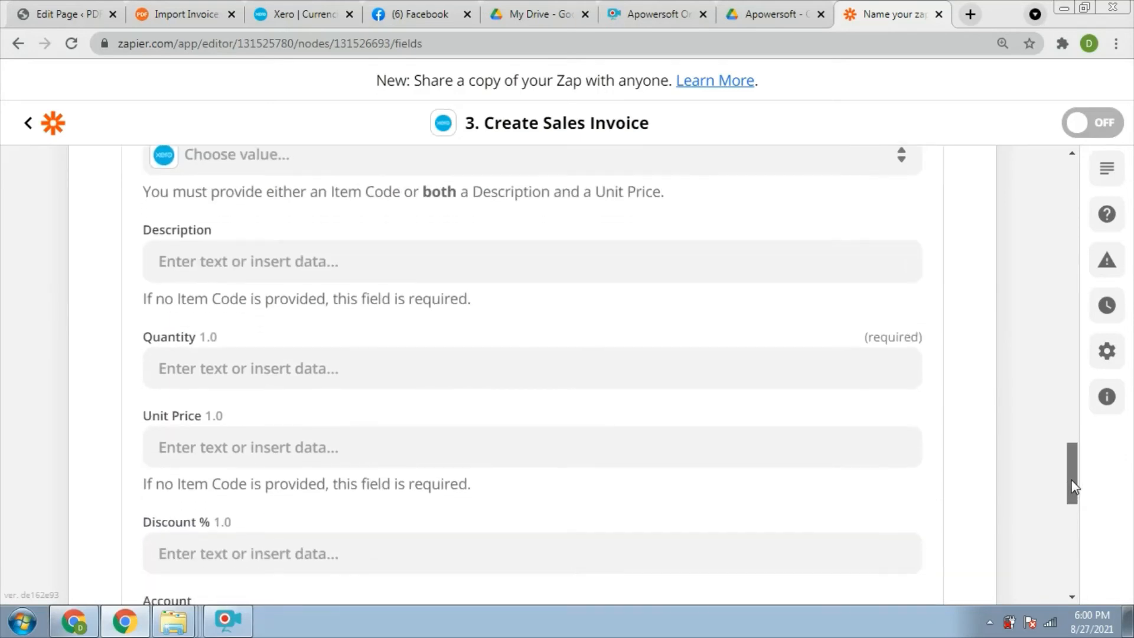
Fill the line item Description with Body Object10 Rows Column1 Value (Item 1 to Item 4).
click(275, 269)
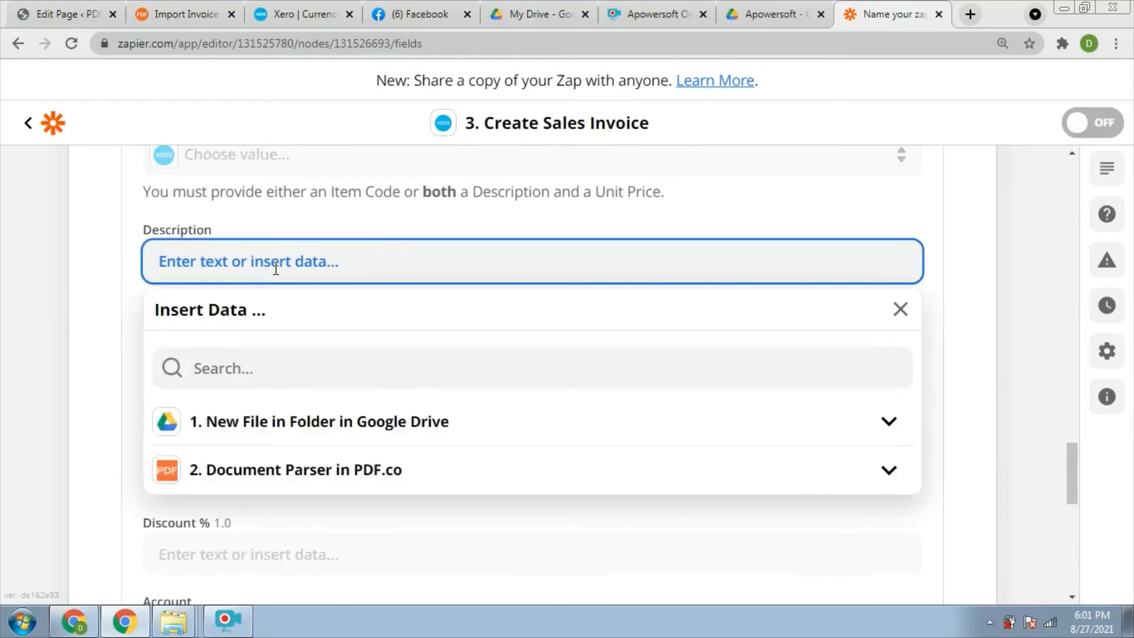
click(888, 471)
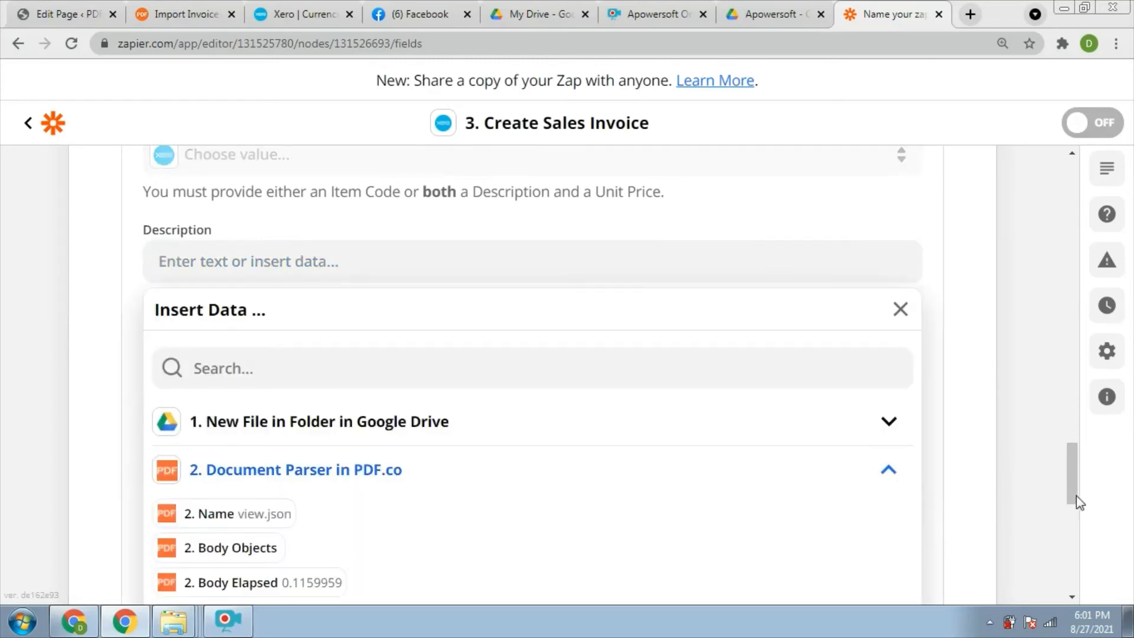
drag(1067, 484, 1065, 523)
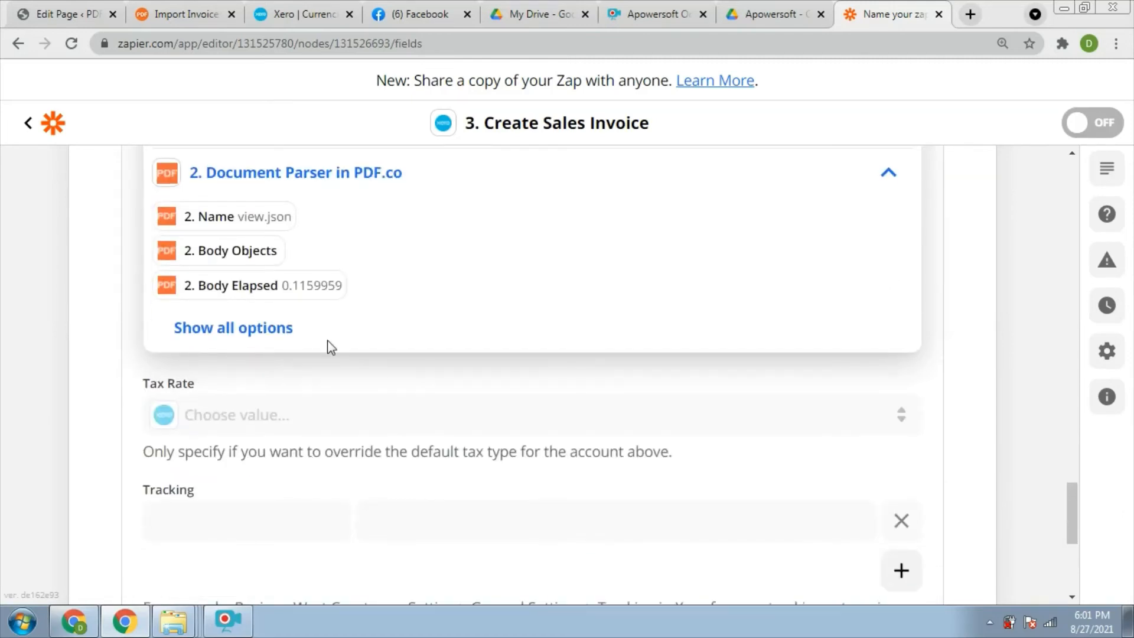
click(272, 328)
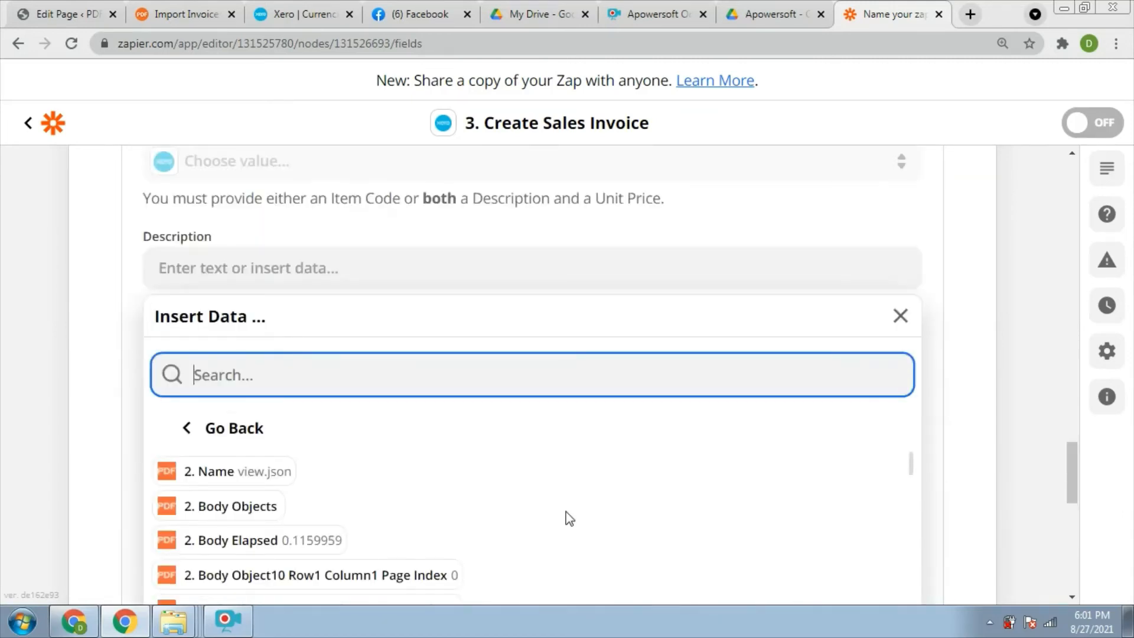
drag(911, 468, 898, 558)
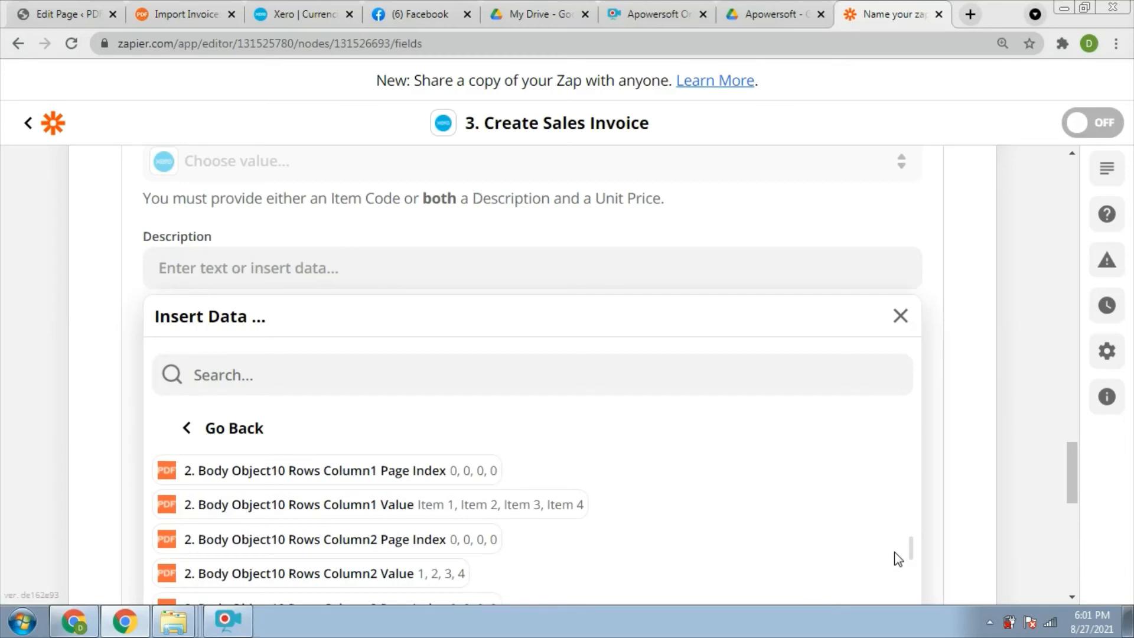
click(483, 506)
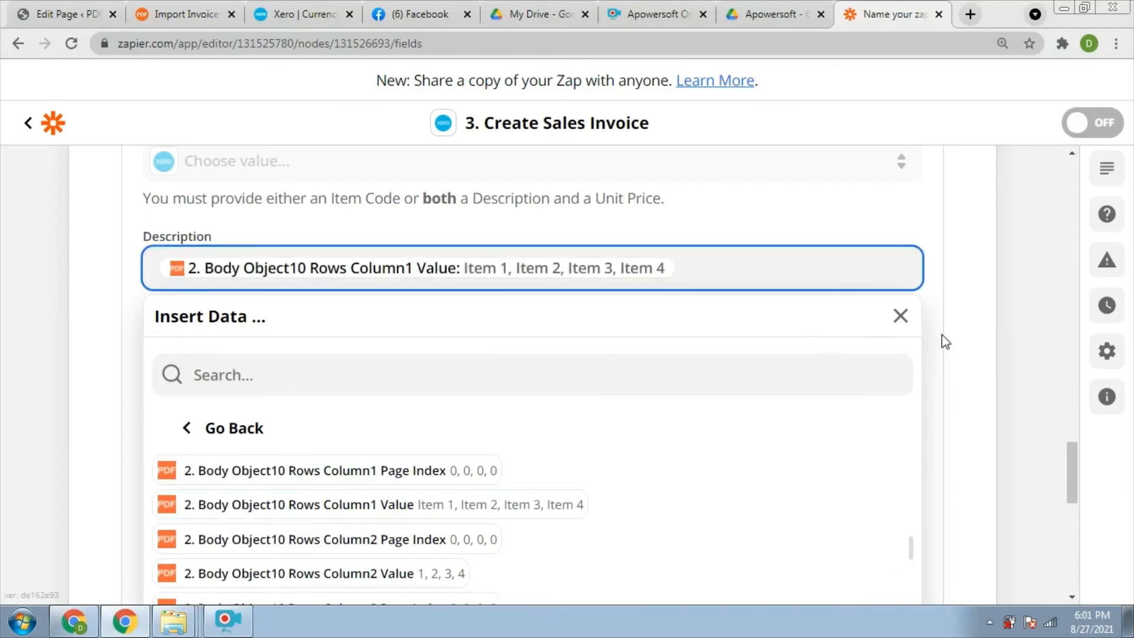
click(957, 355)
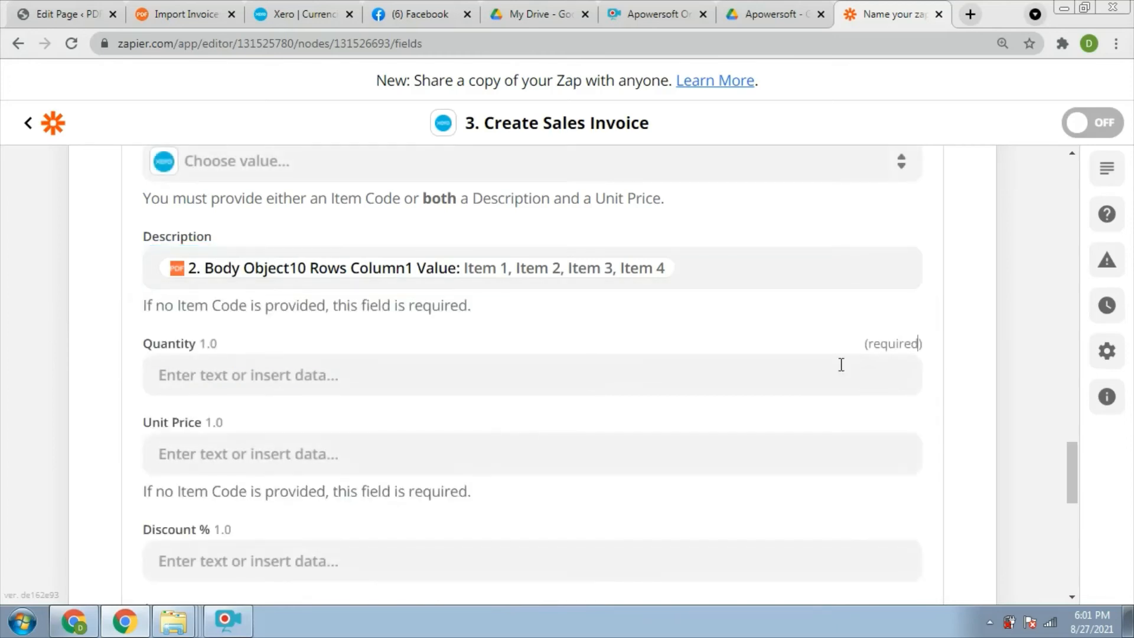
Map Quantity to Body Object10 Rows Column2 Value (1, 2, 3, 4).
click(412, 371)
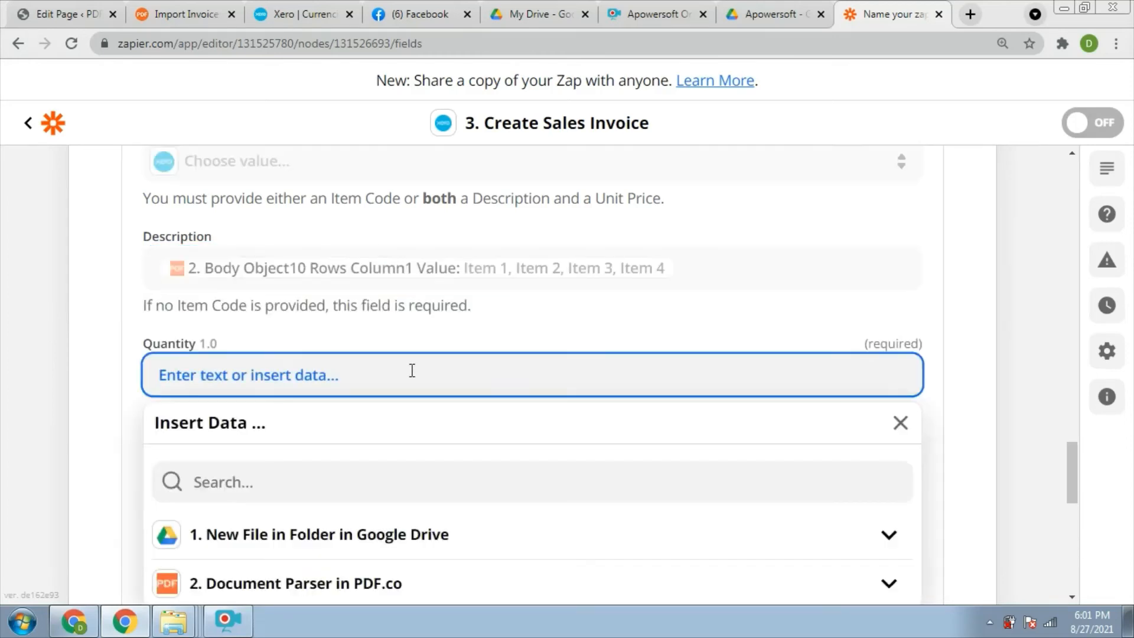
click(889, 583)
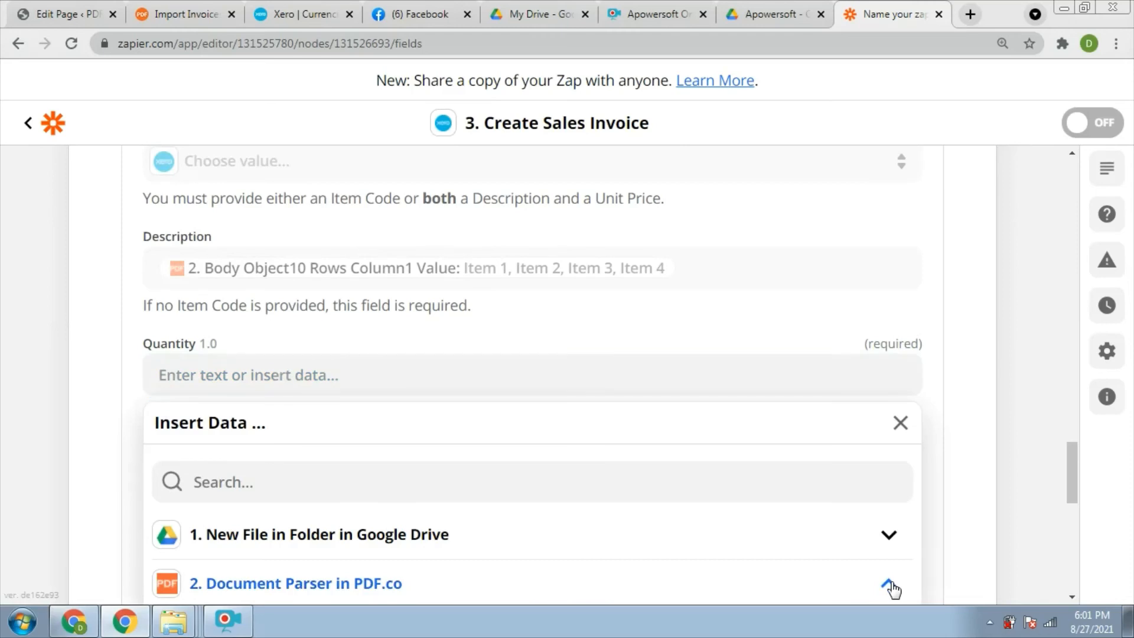
scroll(1068, 492, down, 3)
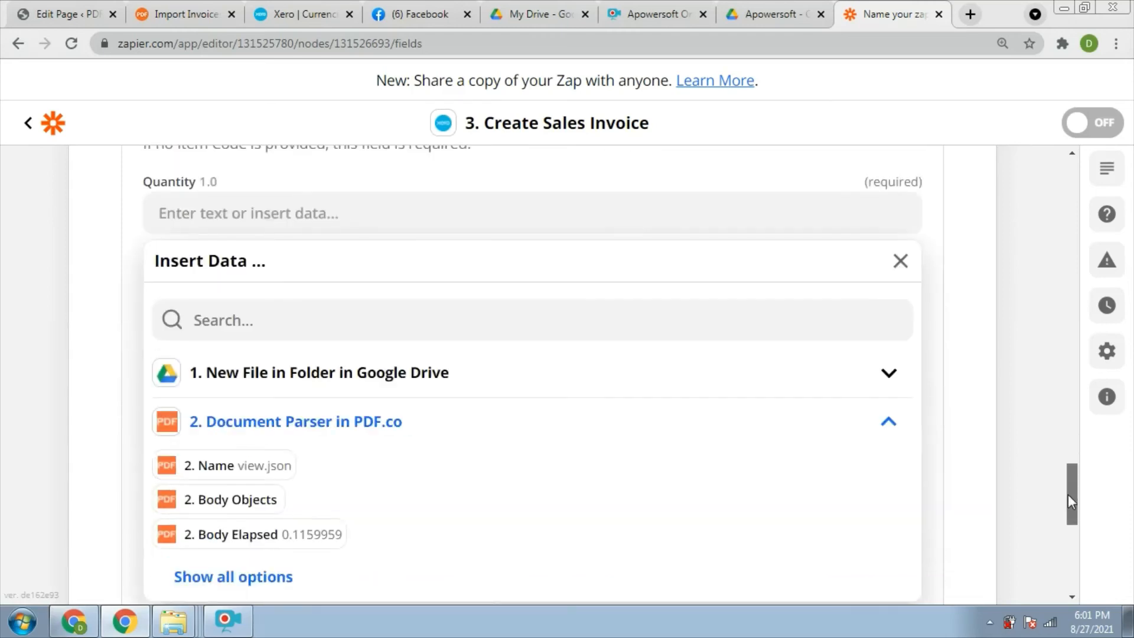
click(245, 565)
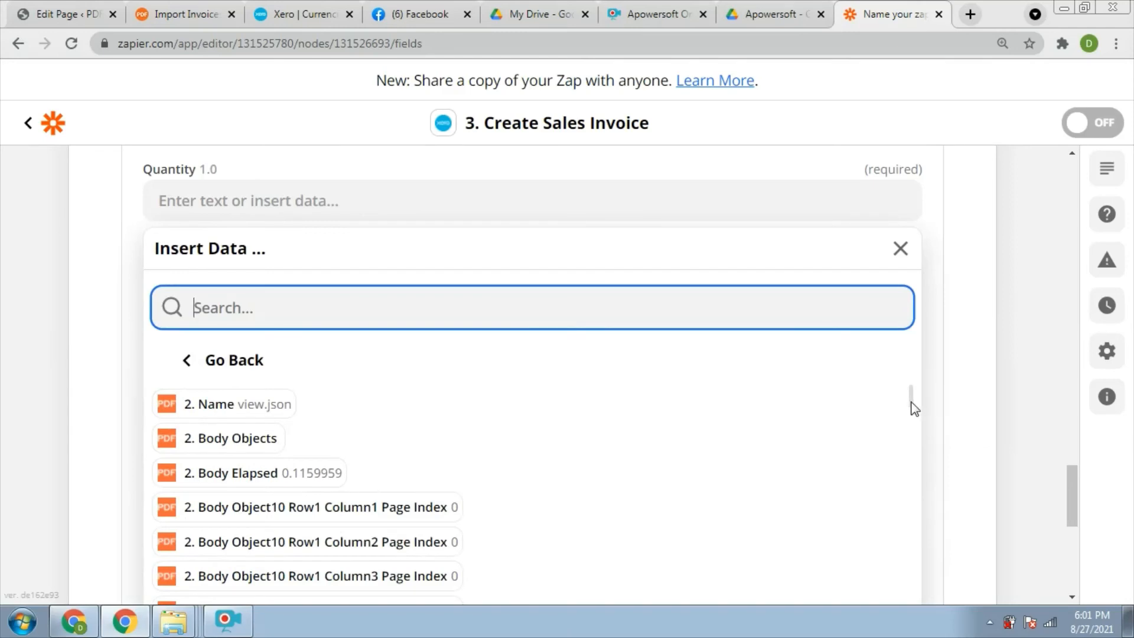
drag(914, 407, 904, 486)
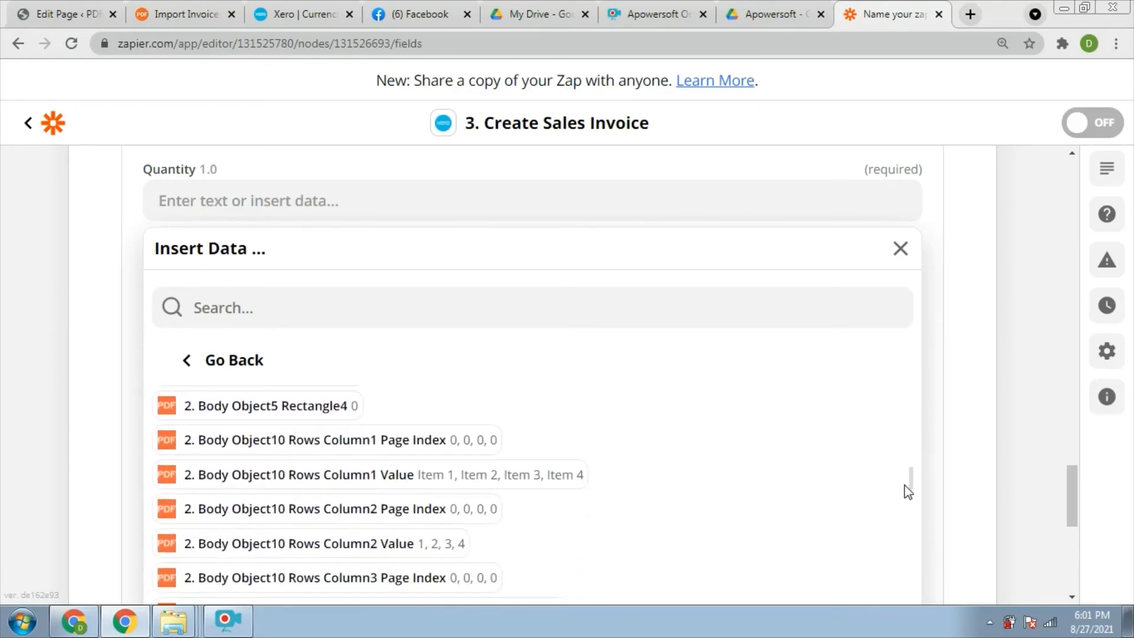
click(336, 555)
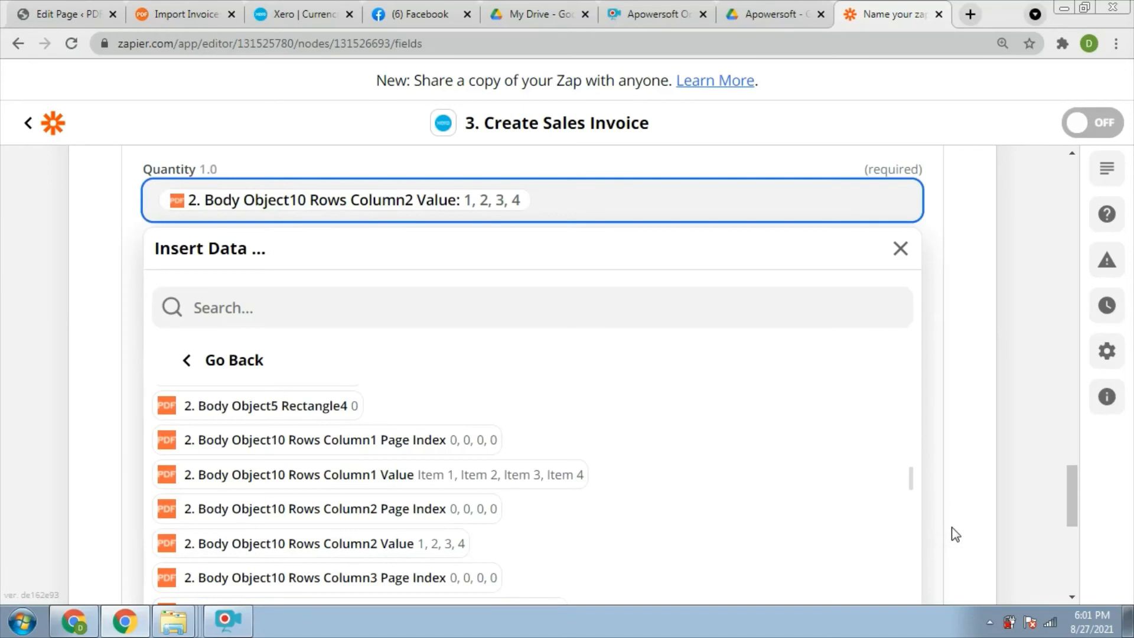
click(901, 251)
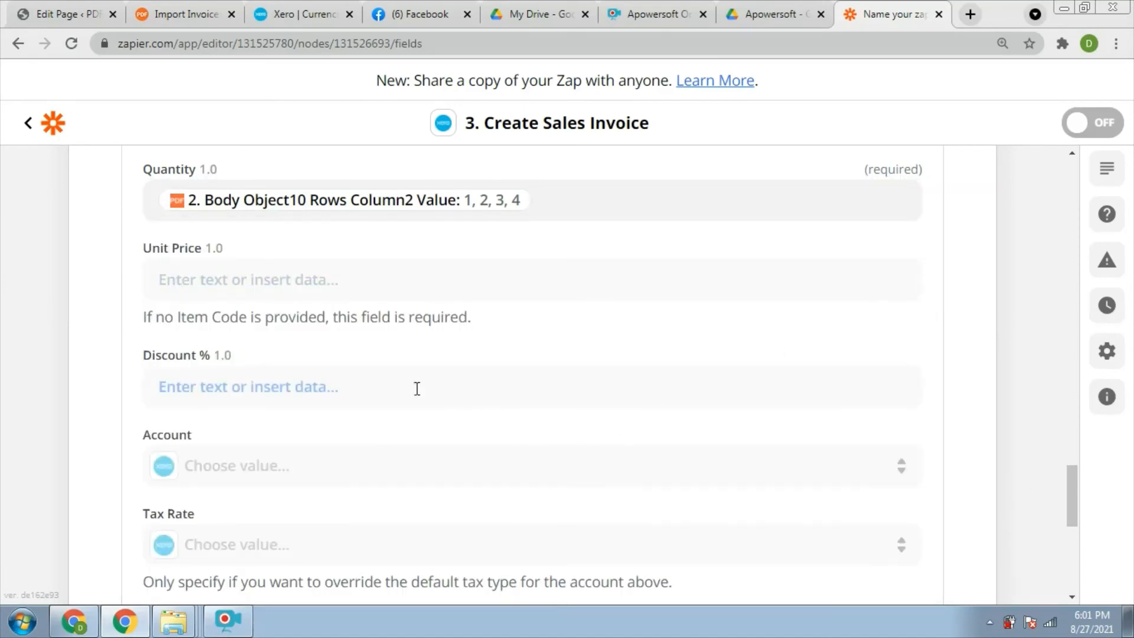
Map Unit Price to Body Object10 Rows Column3 Value (40.00–10.00).
click(388, 280)
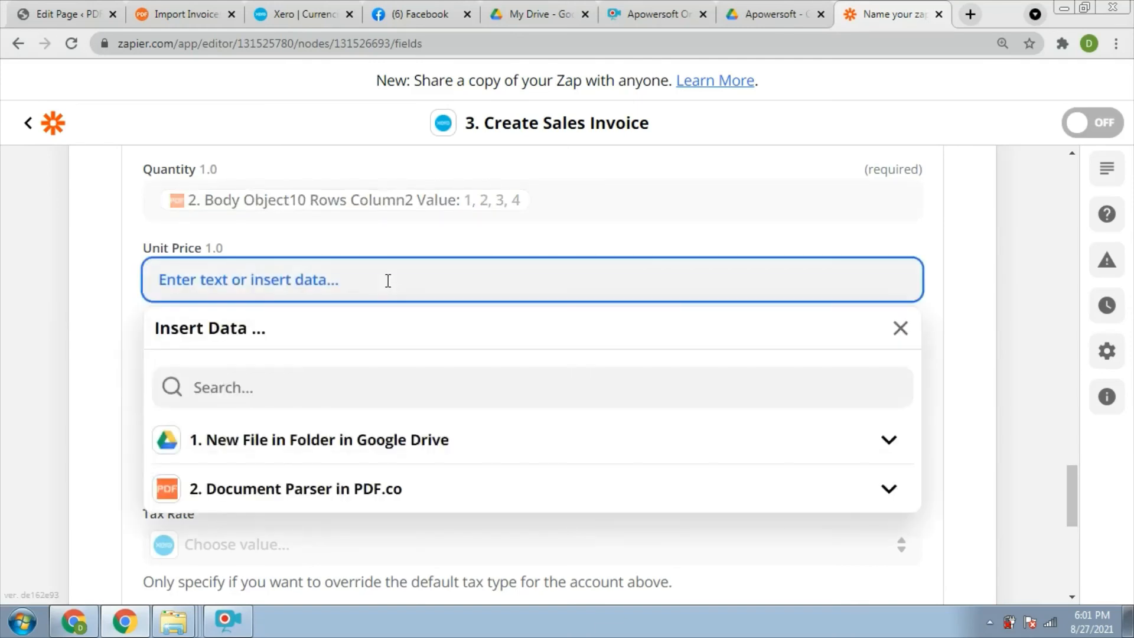
click(365, 499)
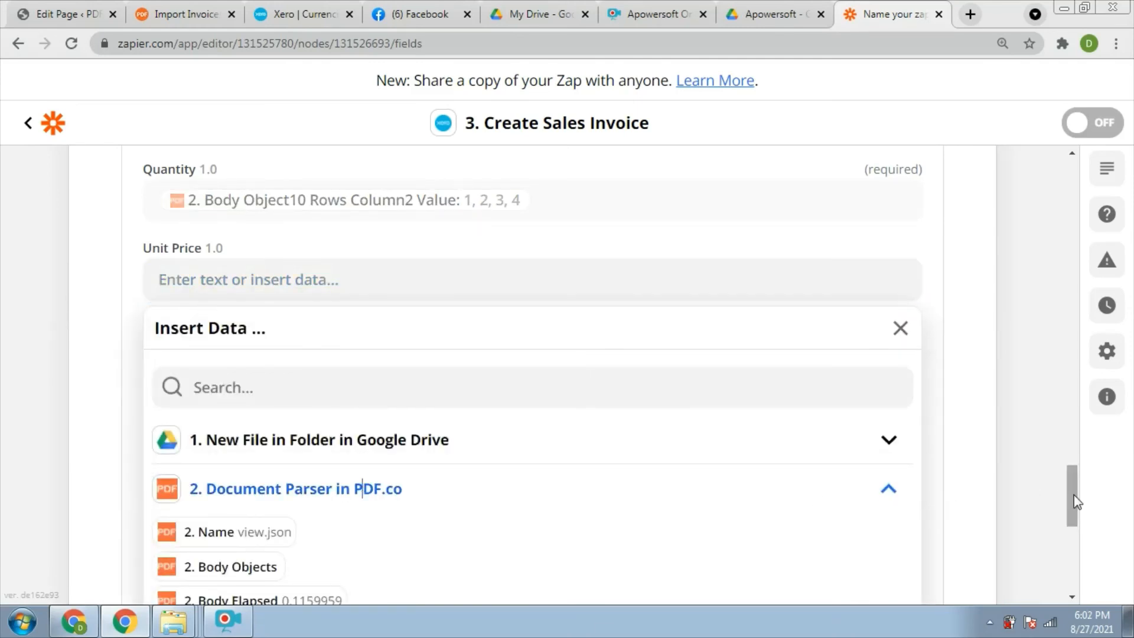
scroll(1076, 501, down, 3)
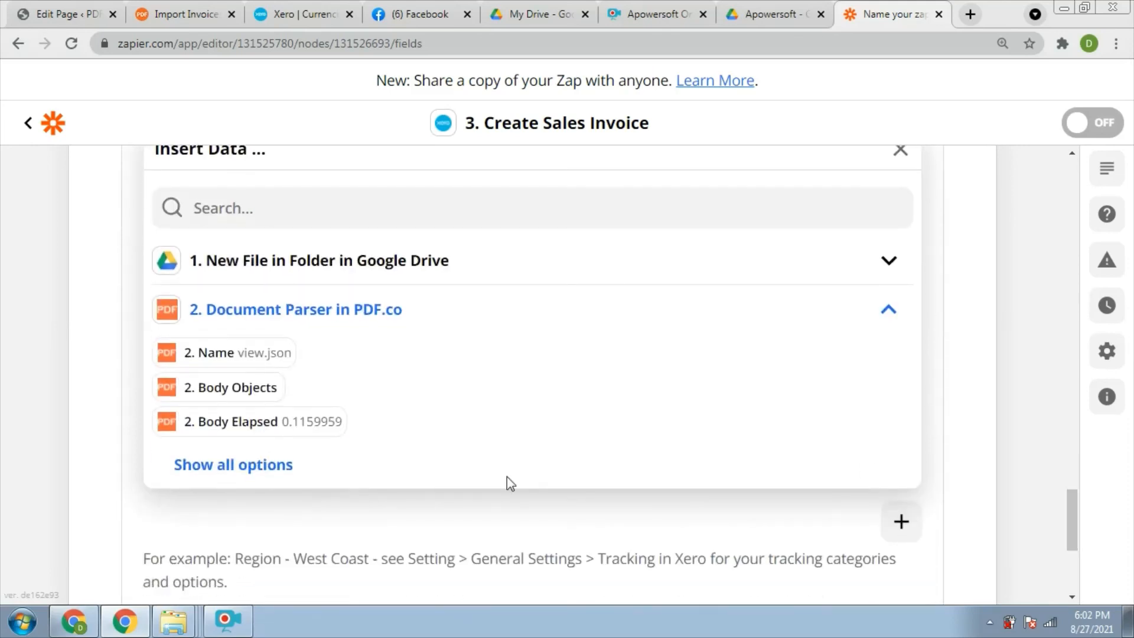
click(273, 467)
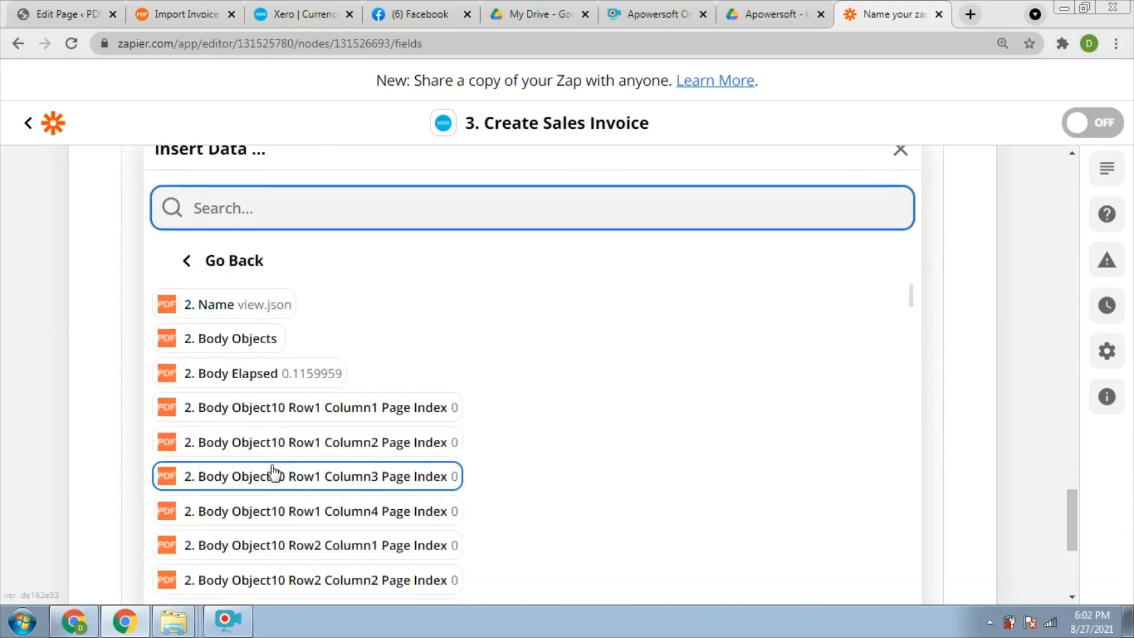
drag(912, 304, 908, 396)
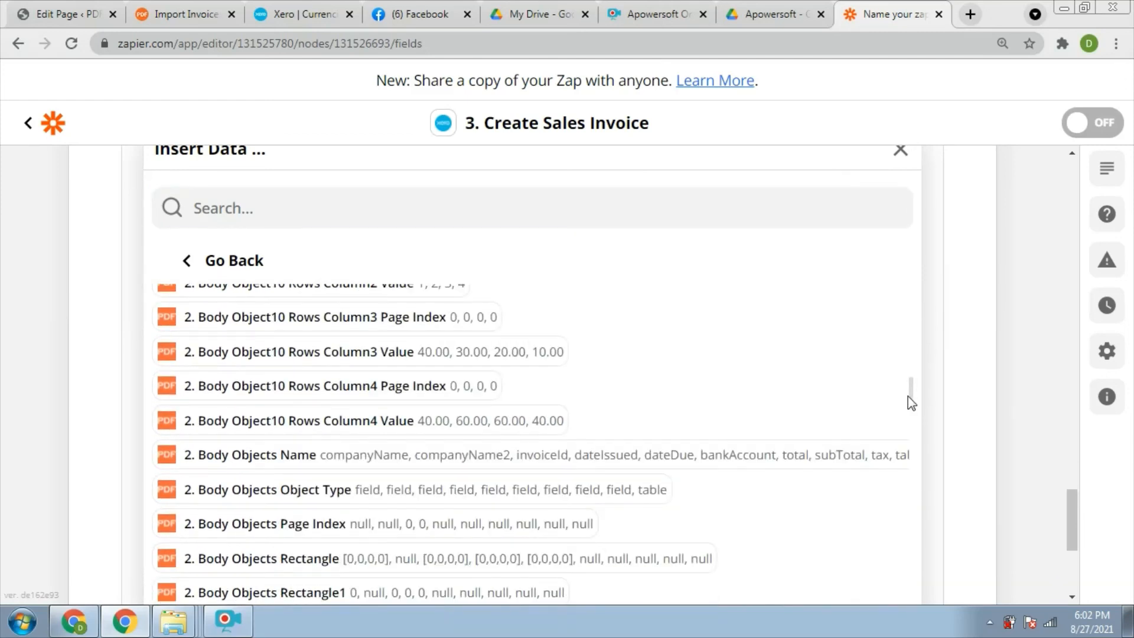
click(501, 362)
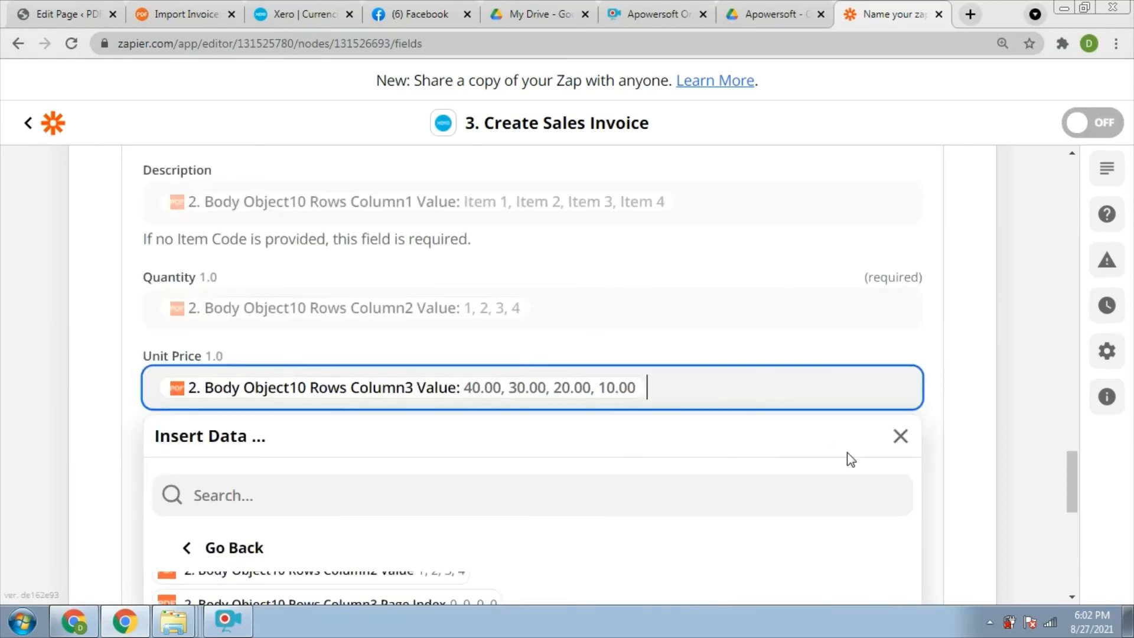
click(901, 437)
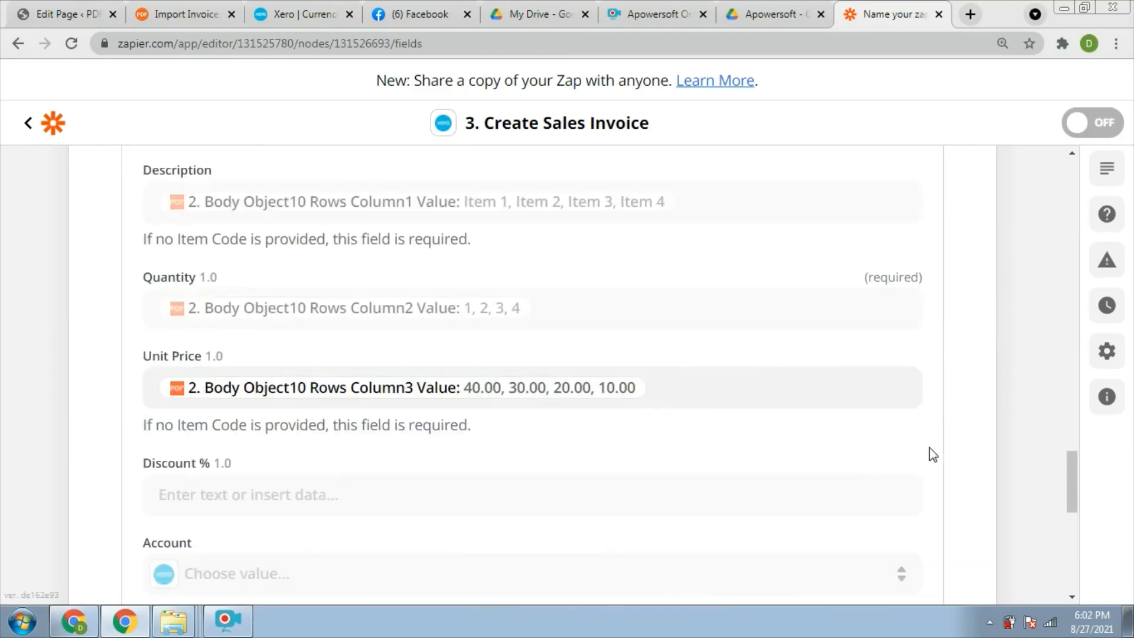
Finish the Xero invoice action and send a test sales invoice to Xero.
drag(1072, 485, 1064, 552)
click(627, 530)
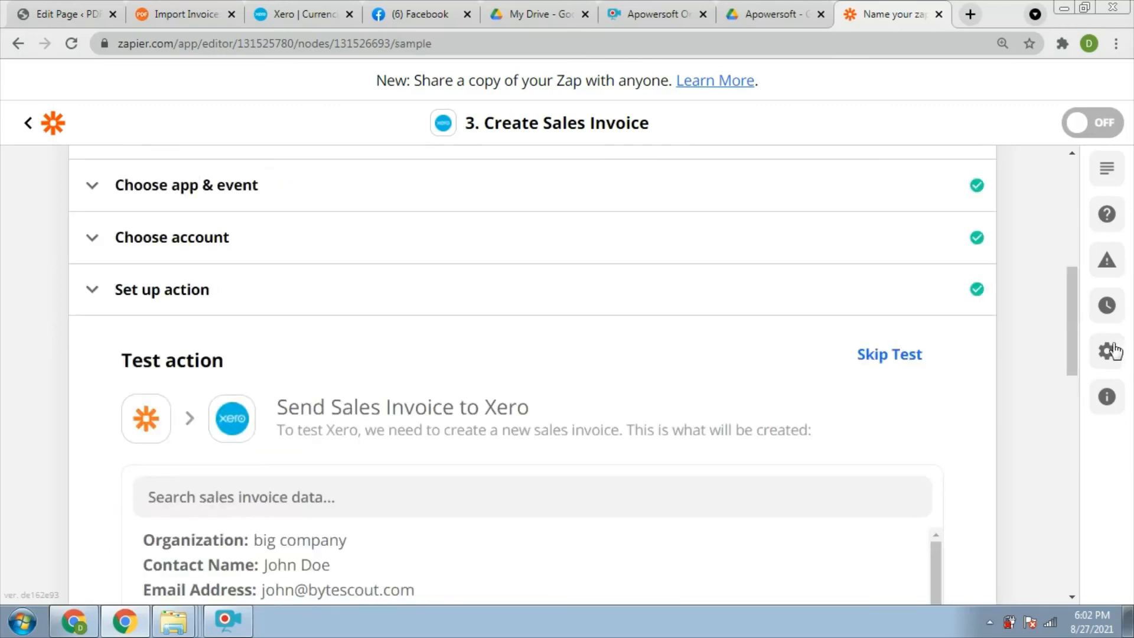
drag(1072, 332, 1038, 549)
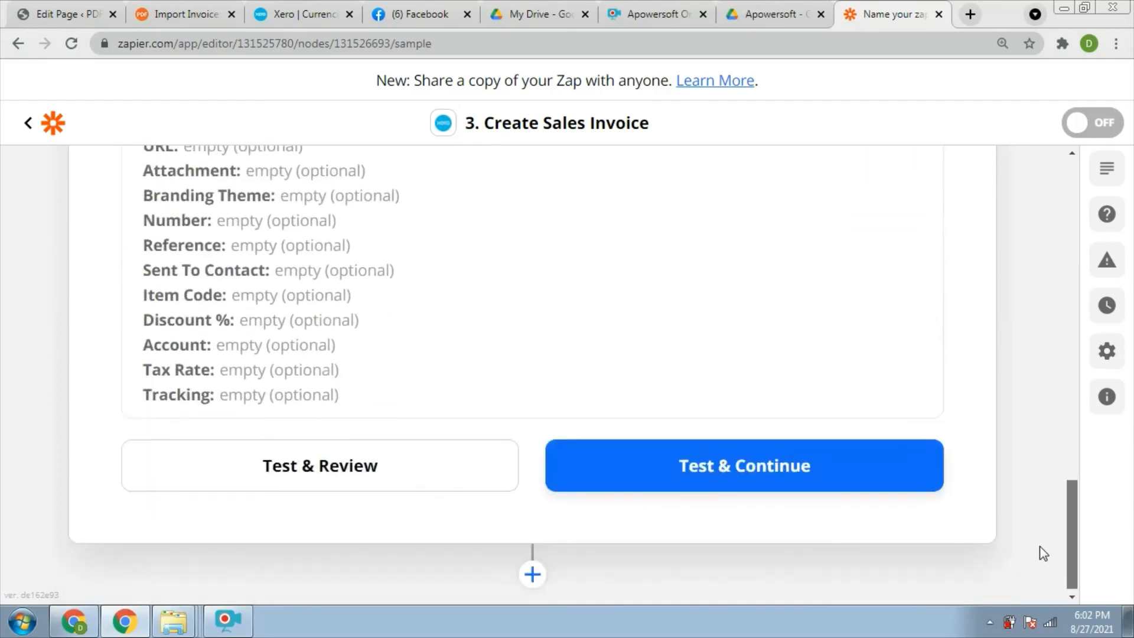
click(764, 482)
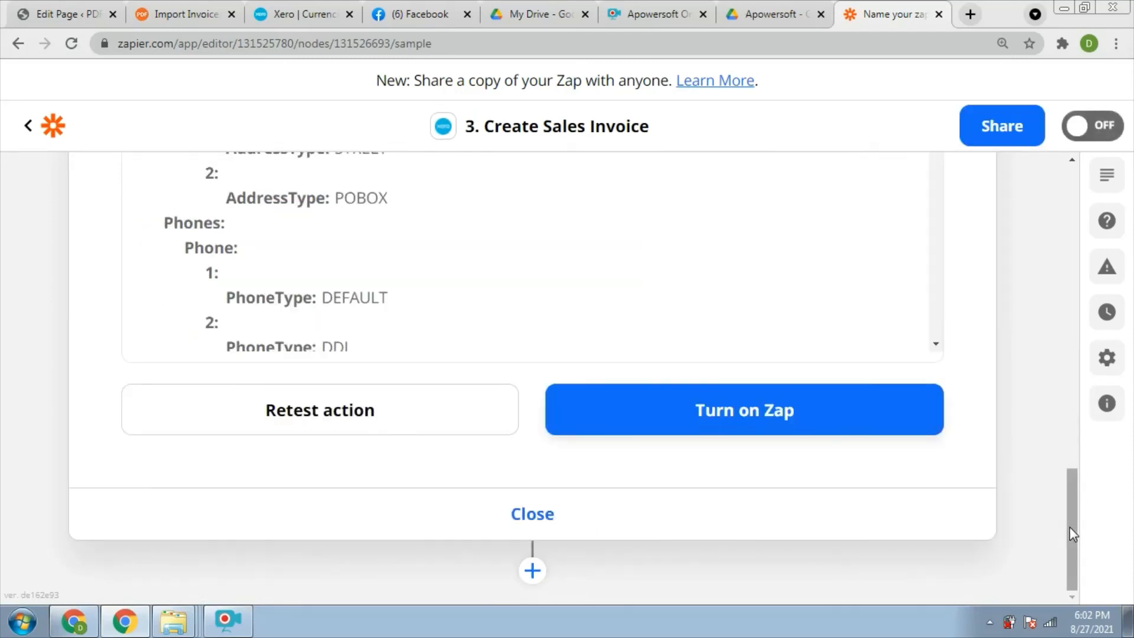
Switch on the three-step Drive → PDF.co → Xero Zap.
drag(1069, 527, 1064, 408)
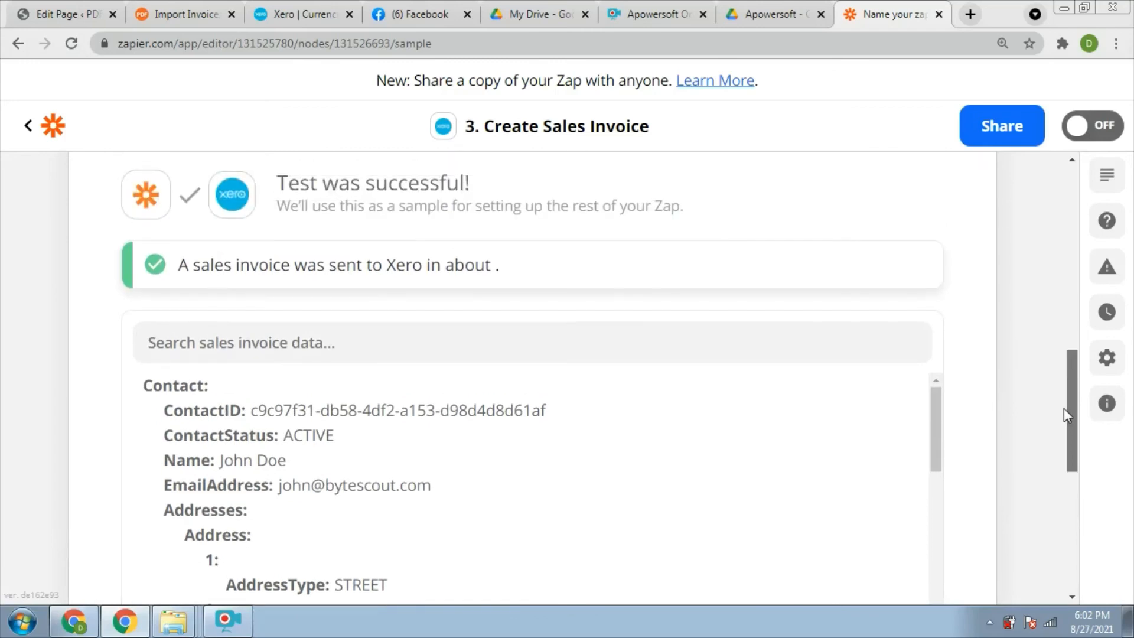
scroll(1063, 408, down, 5)
click(706, 438)
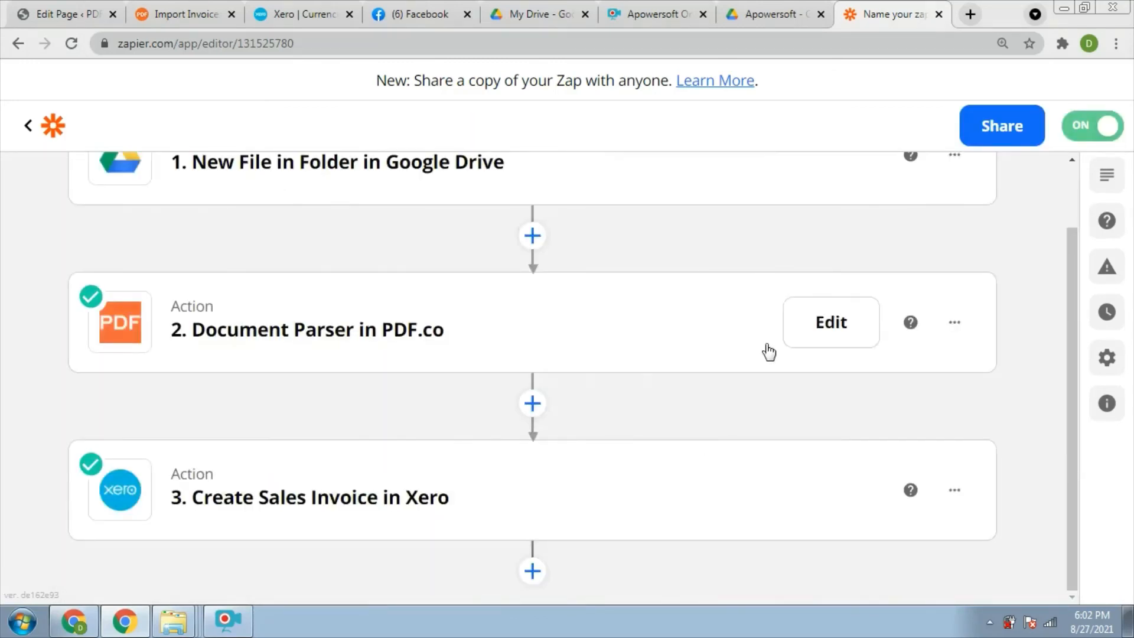